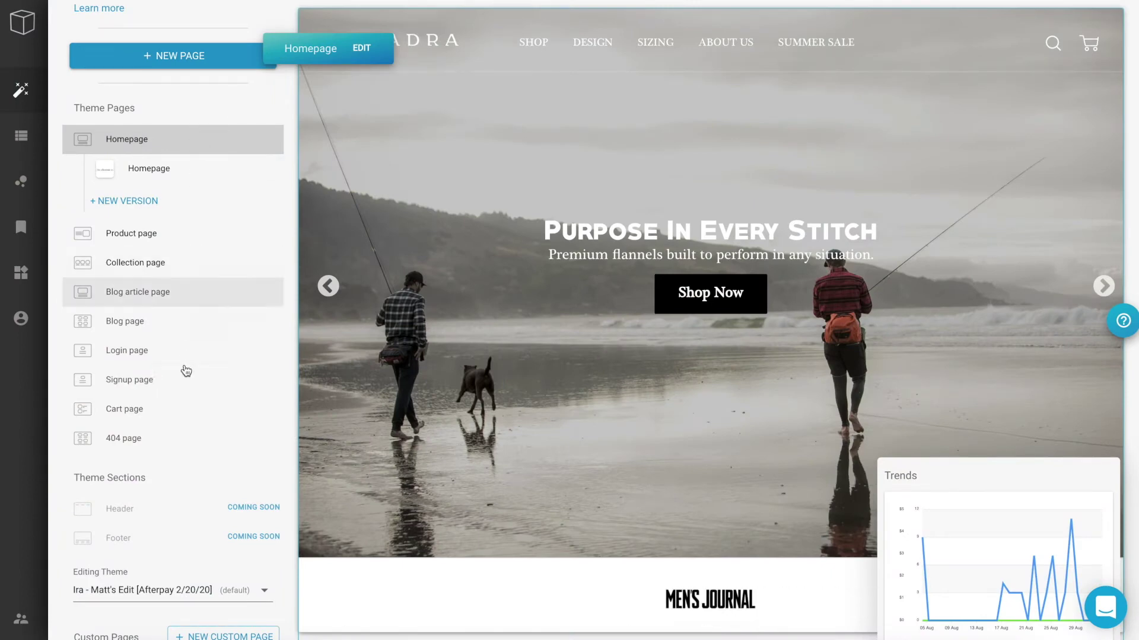
Step: Create a custom page called 'landing page' from the Blank template
{"action": "scroll", "coordinate": [185, 371], "scroll_direction": "down", "scroll_amount": 4}
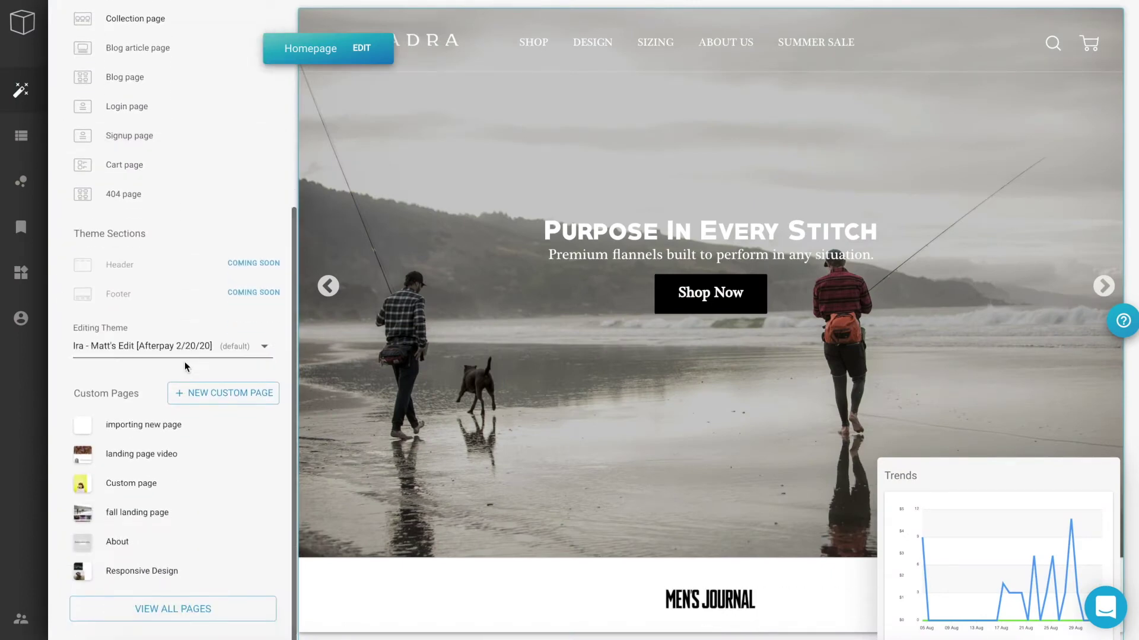
{"action": "left_click", "coordinate": [208, 400]}
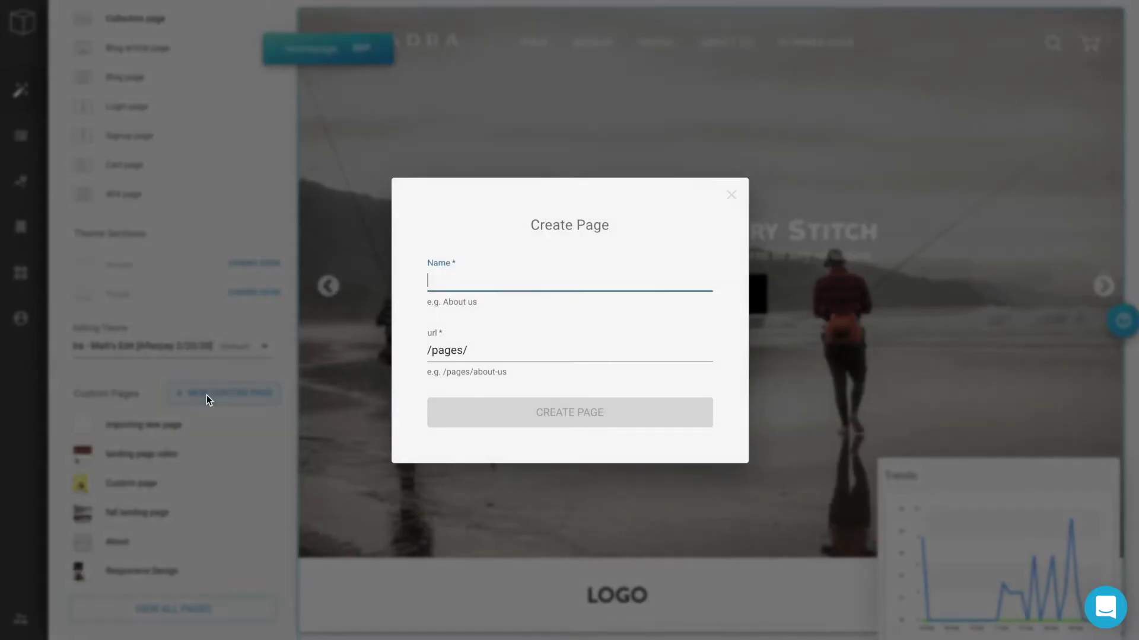
{"action": "type", "text": "land"}
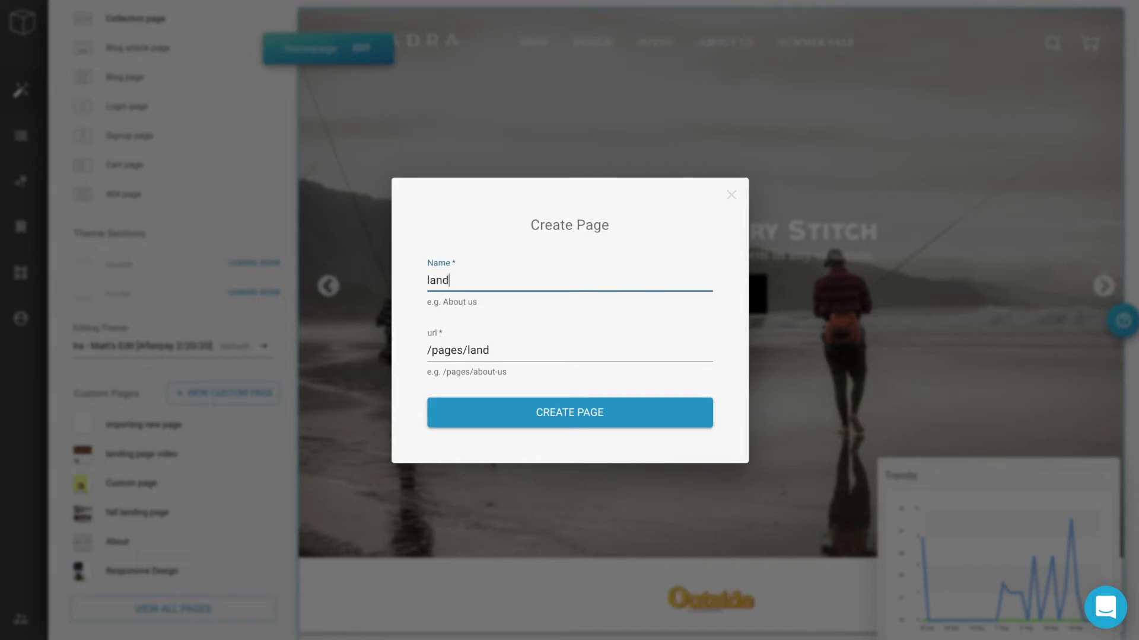
{"action": "type", "text": "ing page"}
{"action": "left_click", "coordinate": [520, 410]}
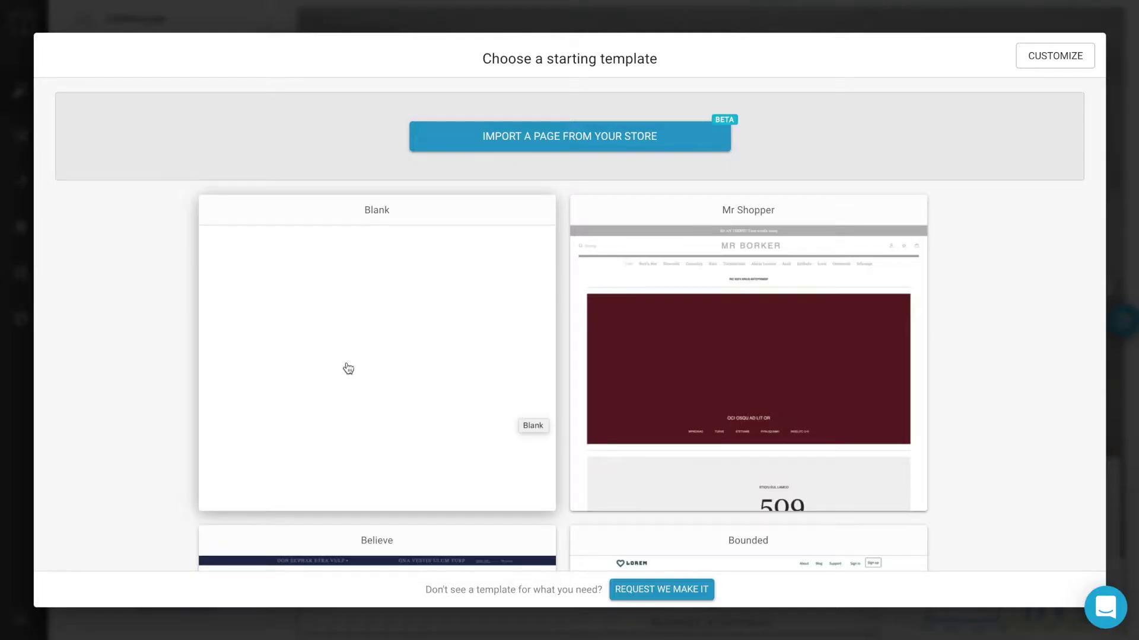
{"action": "left_click", "coordinate": [315, 343]}
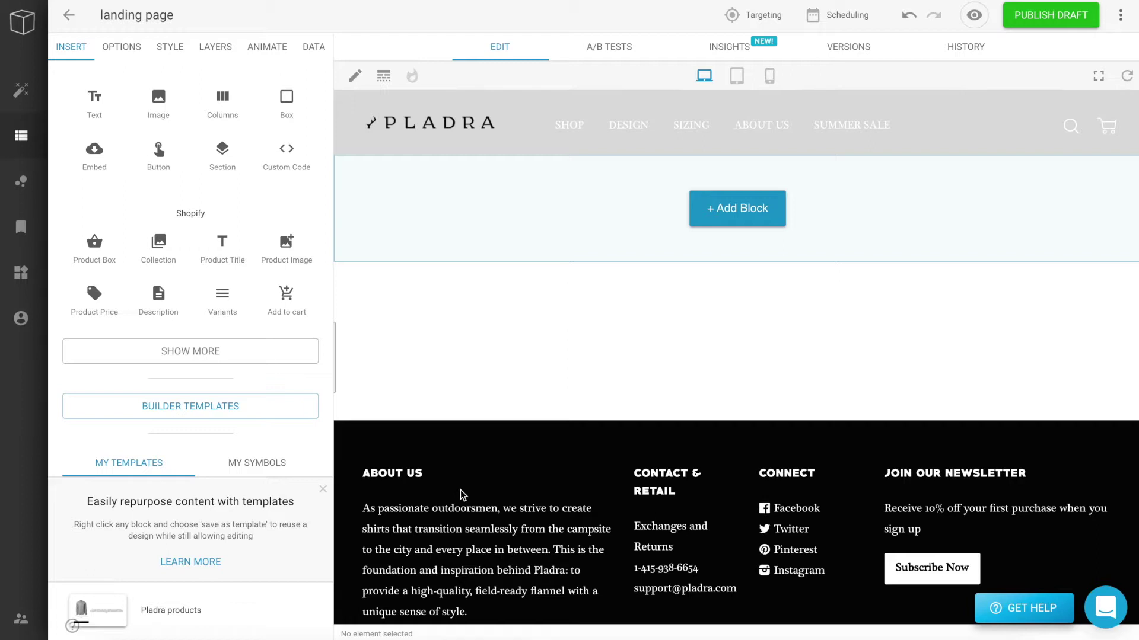
Step: Add an image block using the autumn-leaves photo and shorten it to a banner height
{"action": "scroll", "coordinate": [462, 495], "scroll_direction": "down", "scroll_amount": 1}
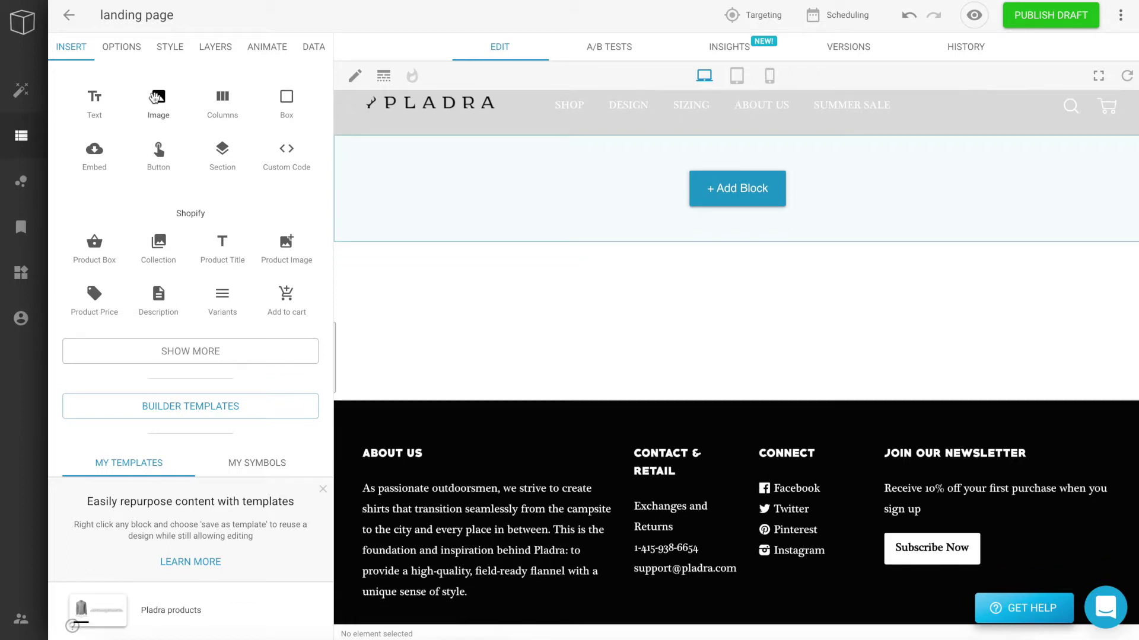
{"action": "left_click_drag", "start_coordinate": [156, 97], "coordinate": [488, 173]}
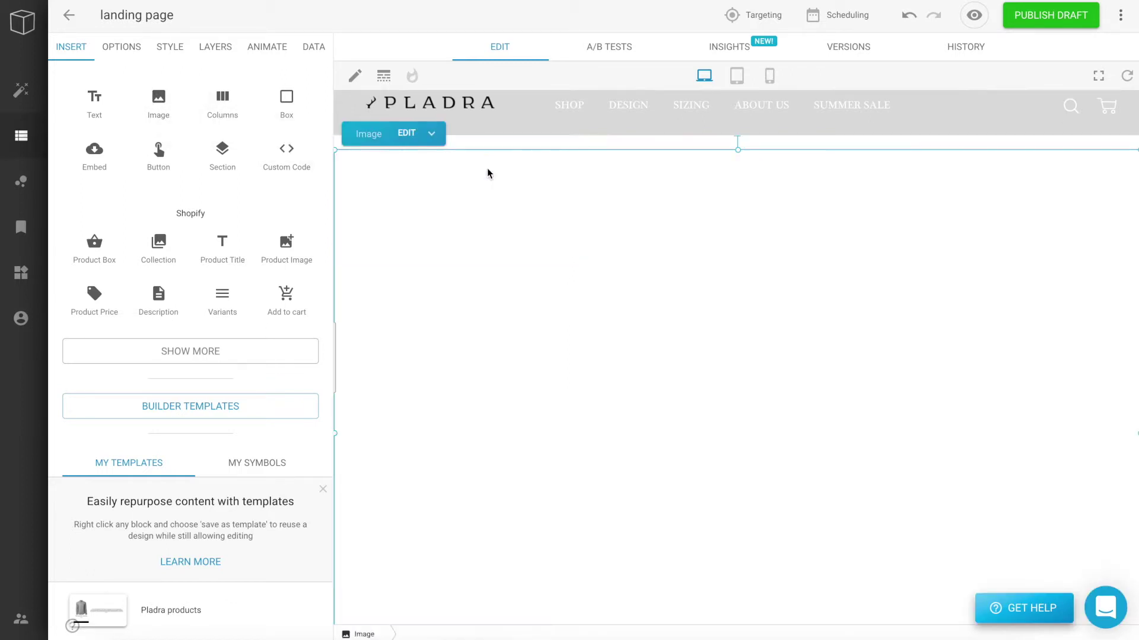
{"action": "double_click", "coordinate": [710, 394]}
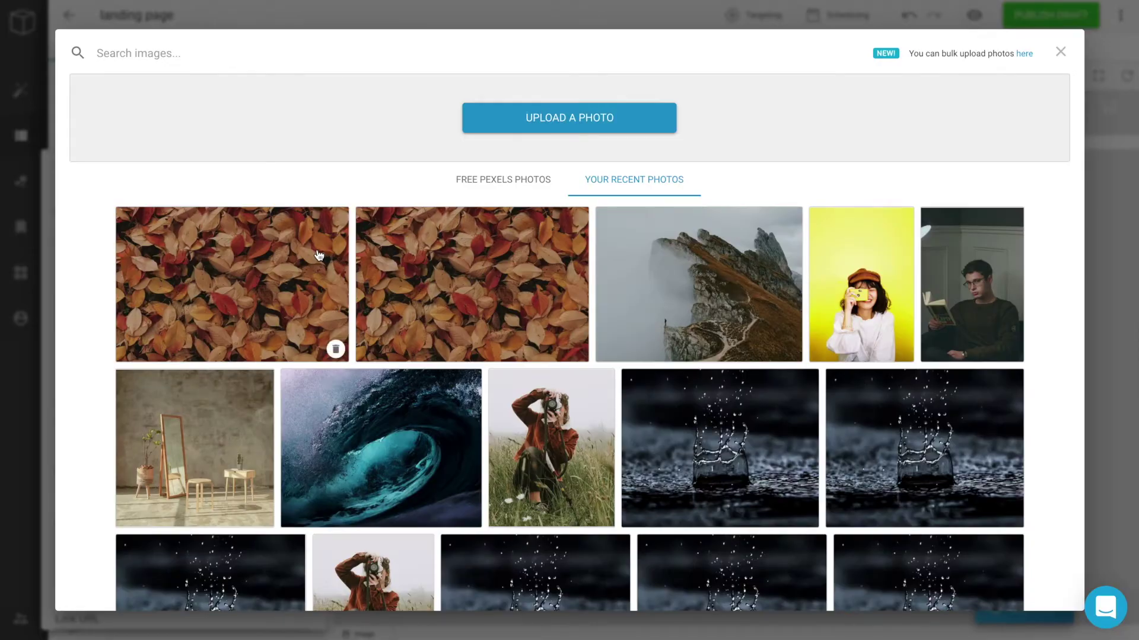
{"action": "left_click", "coordinate": [320, 255]}
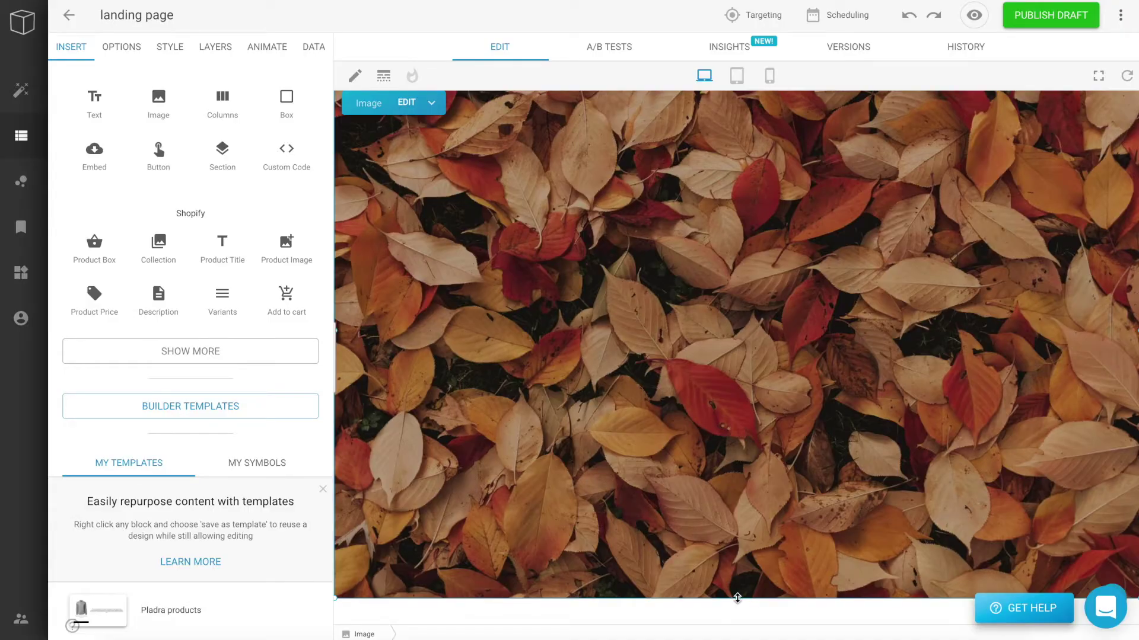
{"action": "left_click_drag", "start_coordinate": [737, 598], "coordinate": [740, 375]}
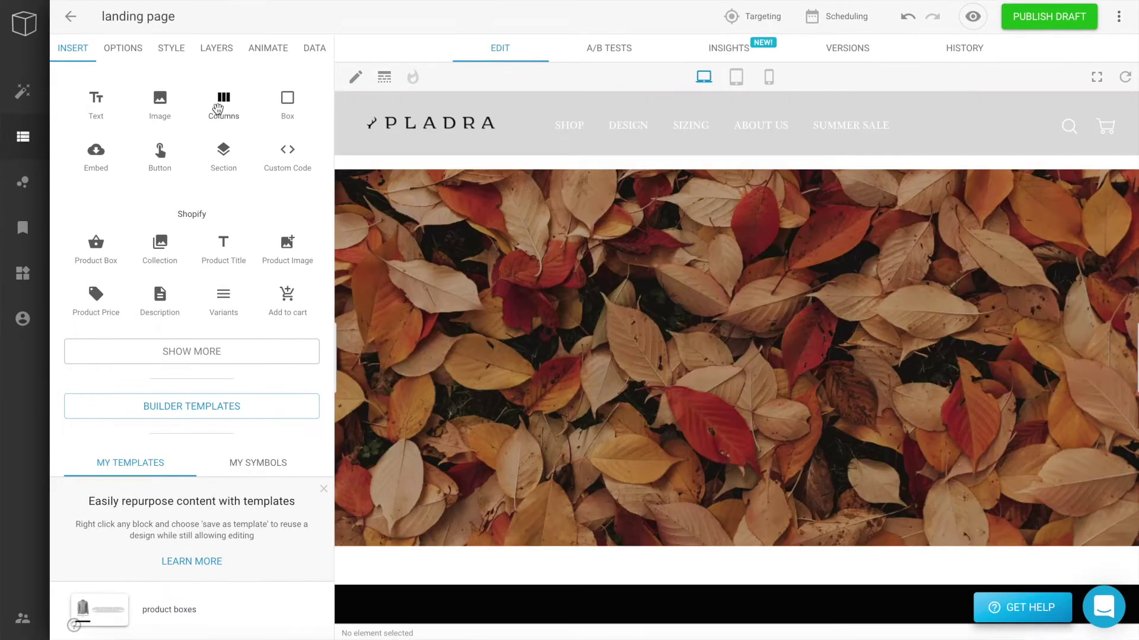
Step: Add a two-column row over the hero with a button in each column
{"action": "left_click_drag", "start_coordinate": [218, 108], "coordinate": [423, 231]}
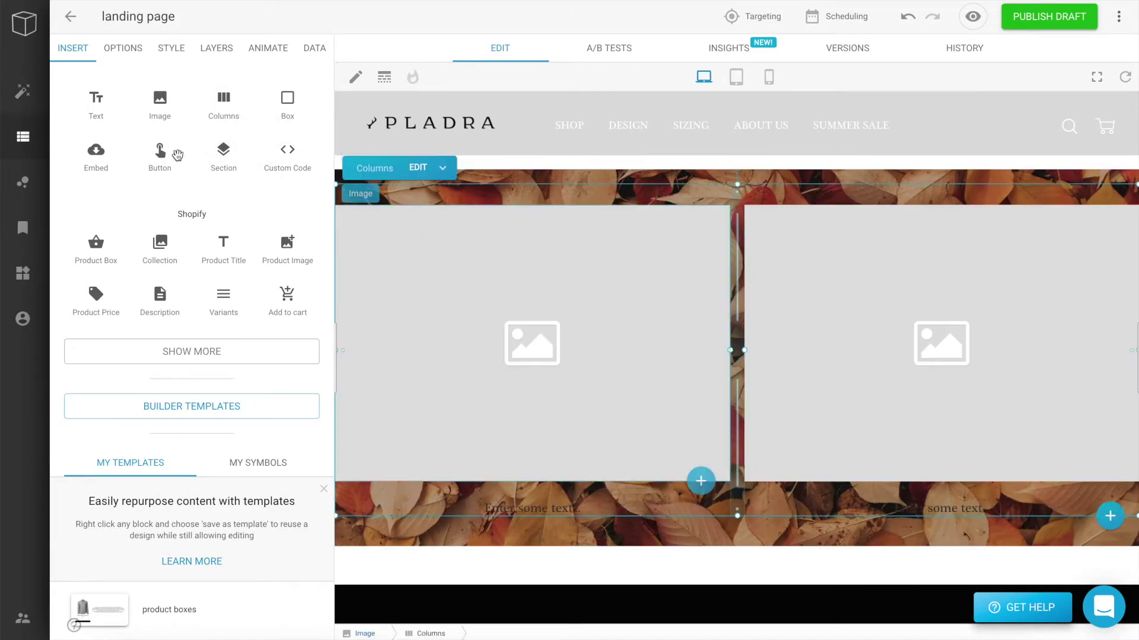
{"action": "left_click_drag", "start_coordinate": [287, 152], "coordinate": [391, 214]}
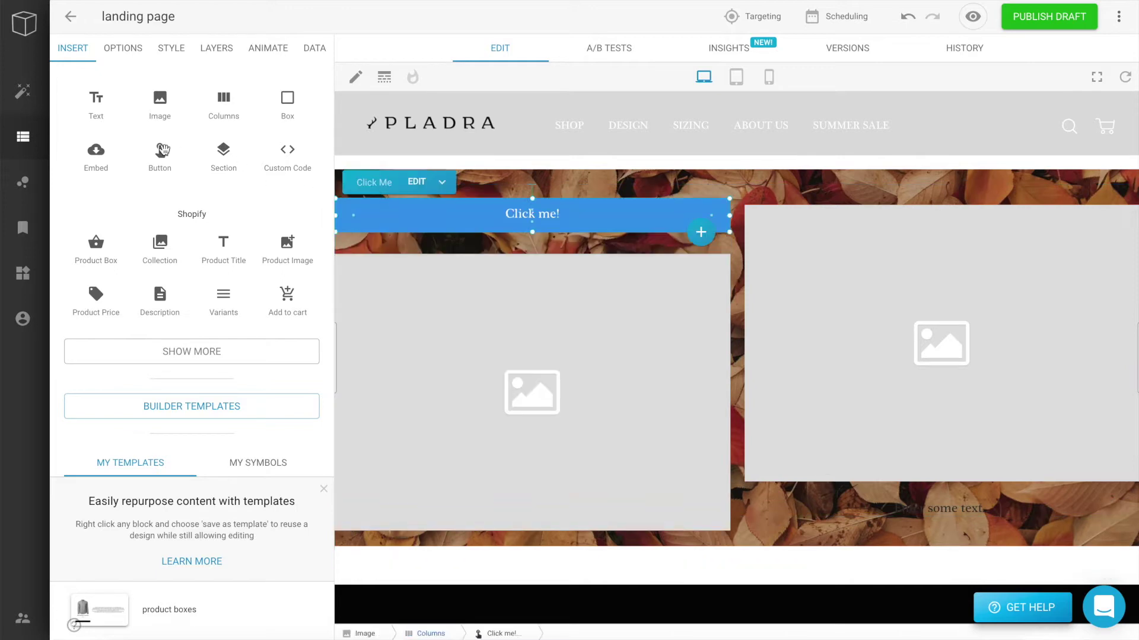
{"action": "left_click_drag", "start_coordinate": [707, 218], "coordinate": [764, 205]}
Step: Relabel the left button's text to 'men's'
{"action": "left_click", "coordinate": [644, 213]}
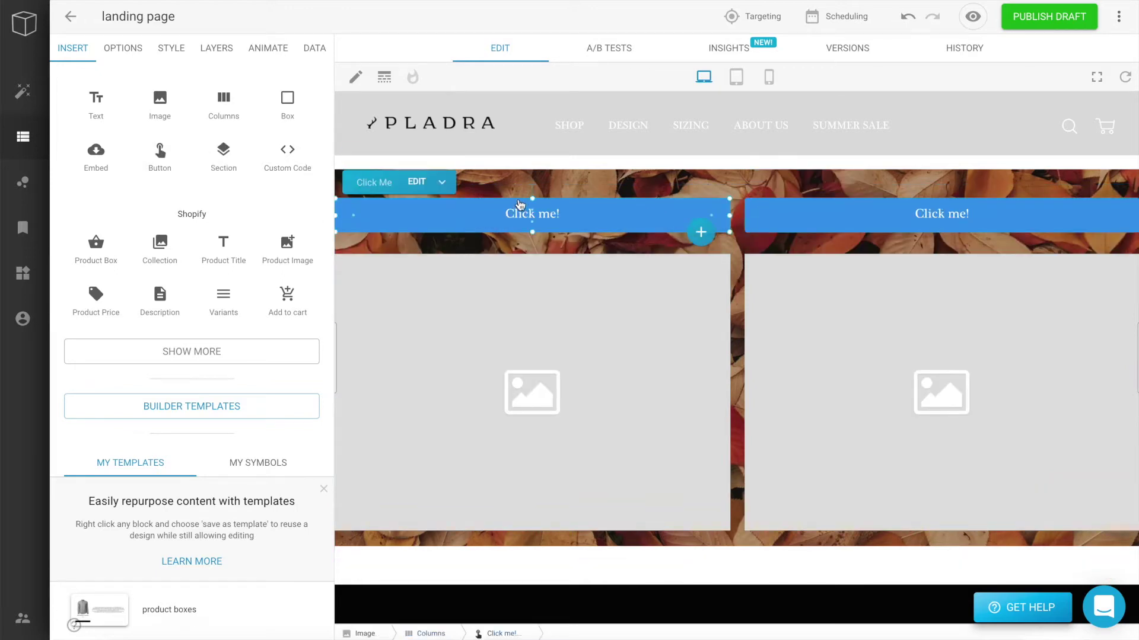
{"action": "left_click", "coordinate": [422, 188]}
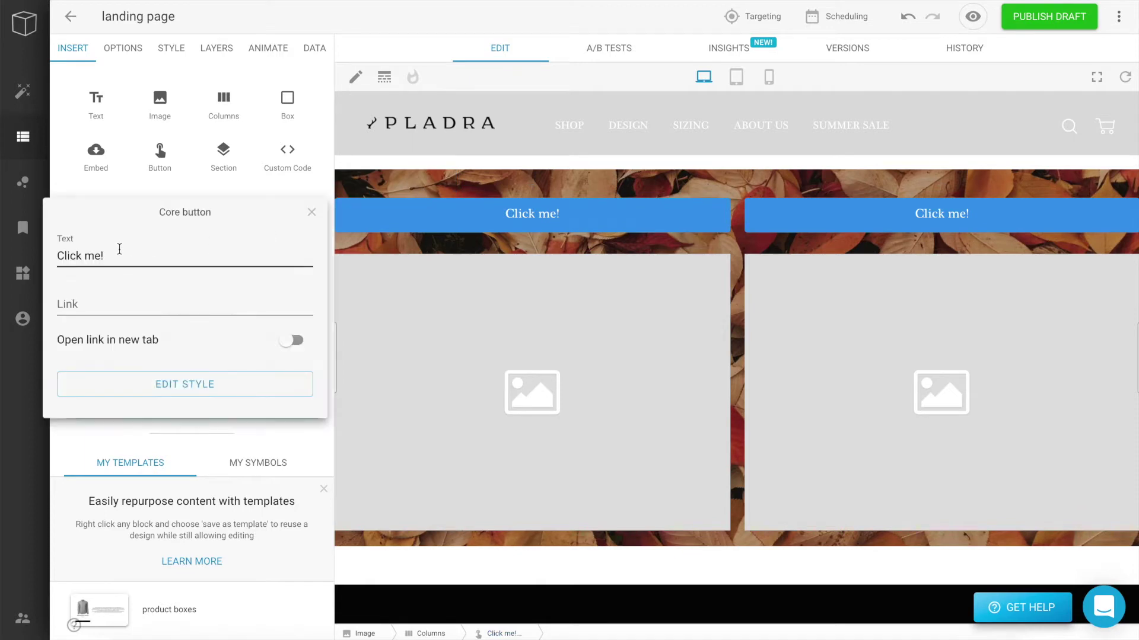
{"action": "left_click_drag", "start_coordinate": [38, 255], "coordinate": [129, 255]}
{"action": "type", "text": "men's"}
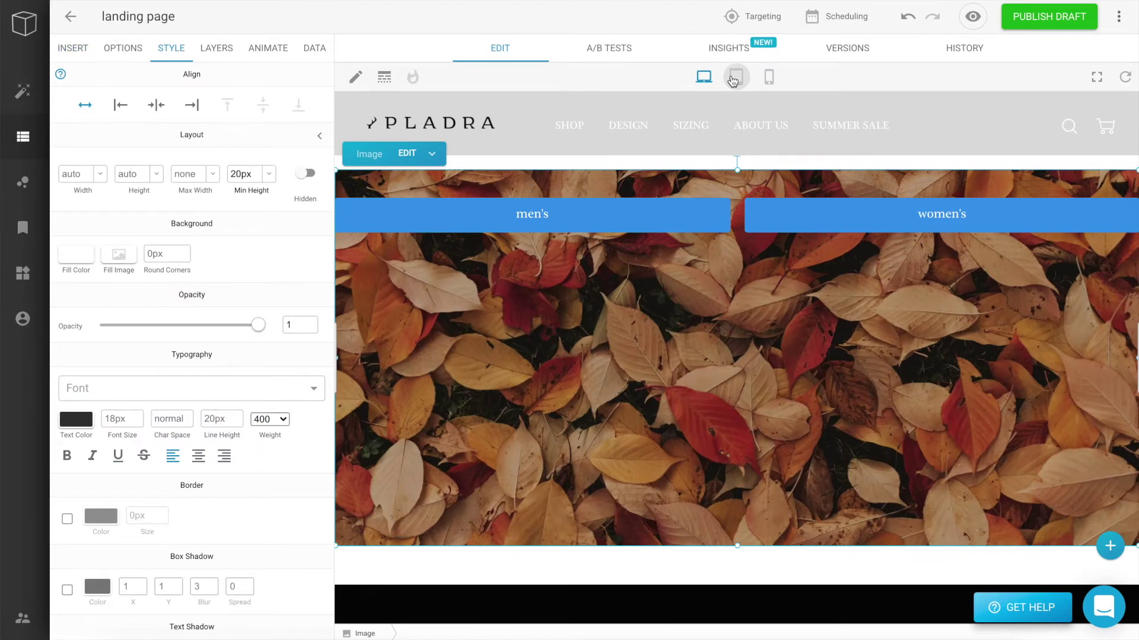
Step: Check the tablet and mobile previews, then undo the last style change
{"action": "left_click", "coordinate": [734, 78]}
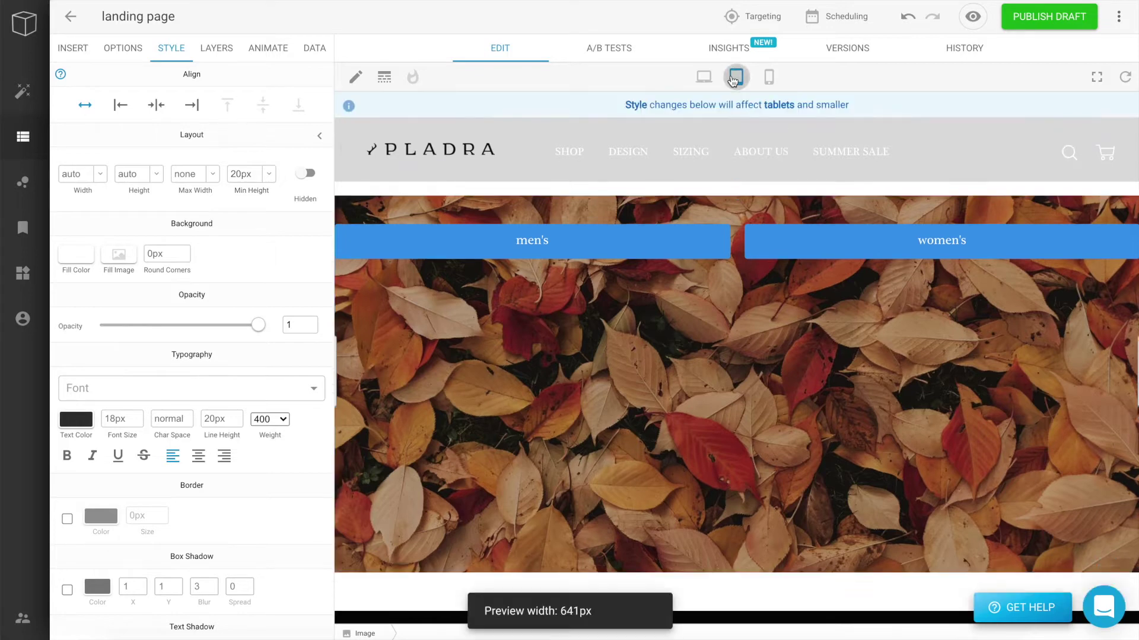
{"action": "left_click", "coordinate": [771, 78]}
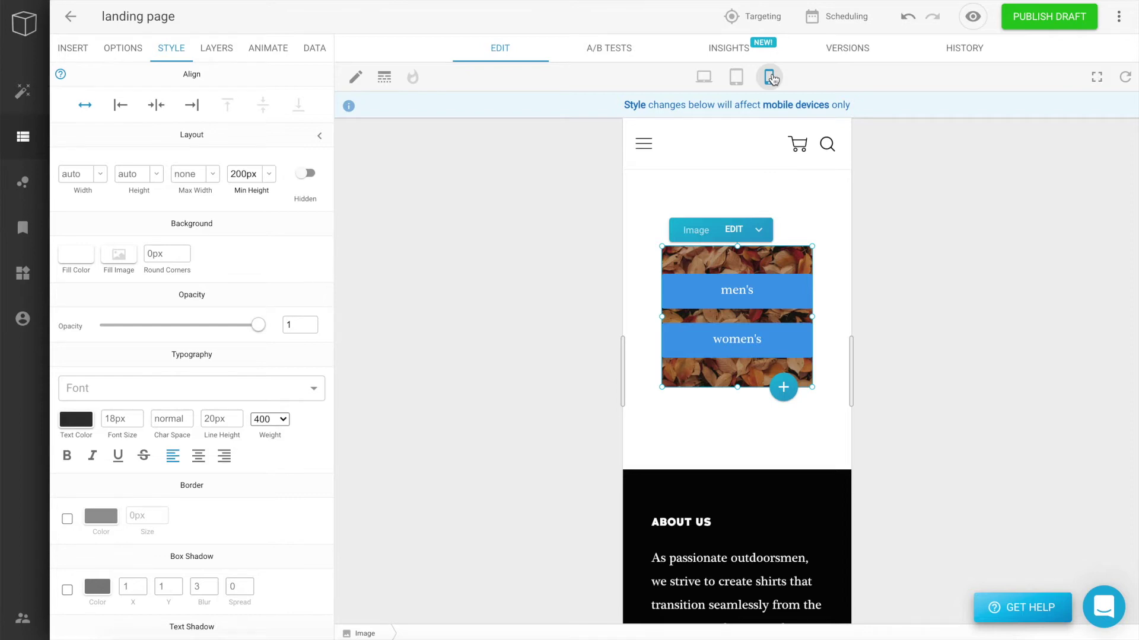
{"action": "key", "text": "ctrl+z"}
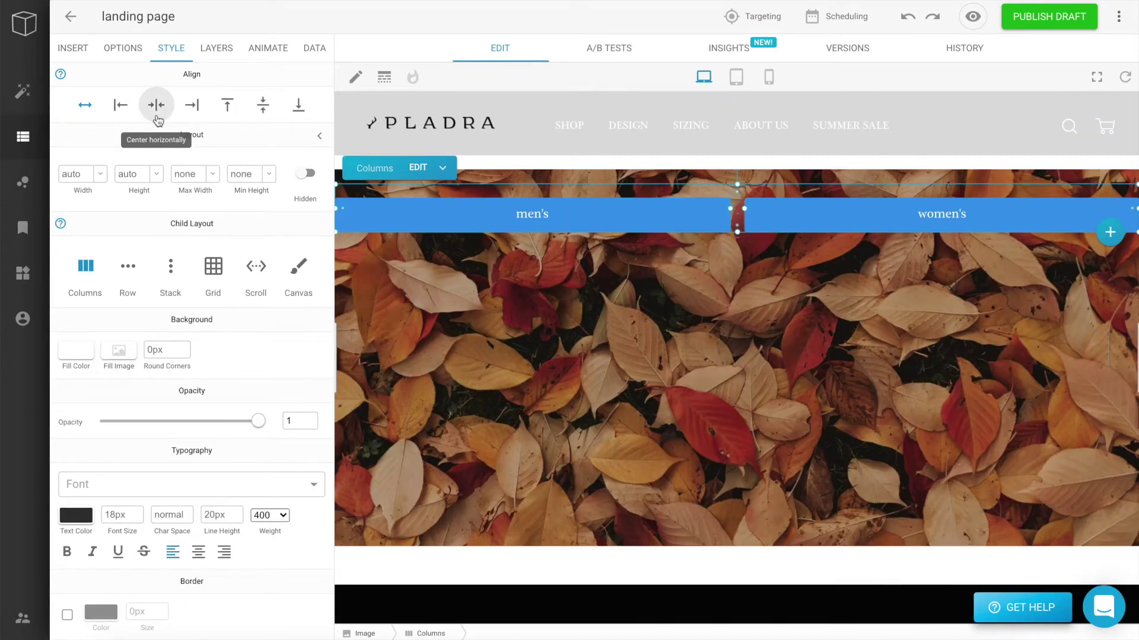
Step: Centre the button columns both horizontally and vertically on the hero image
{"action": "left_click", "coordinate": [158, 119]}
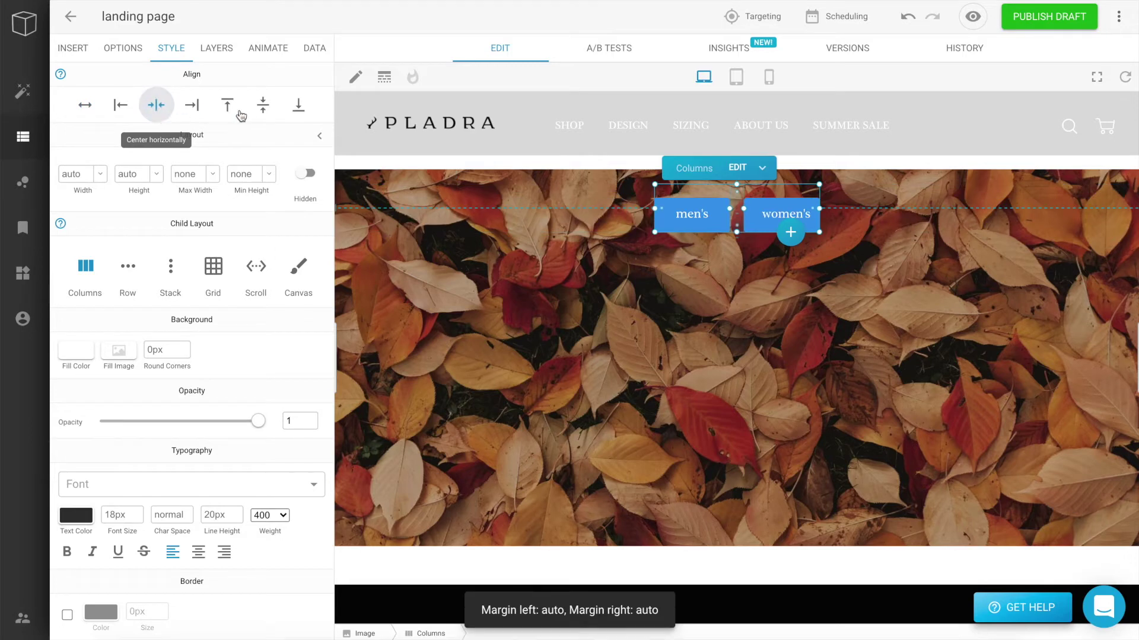
{"action": "left_click", "coordinate": [262, 110]}
{"action": "scroll", "coordinate": [254, 237], "scroll_direction": "down", "scroll_amount": 1}
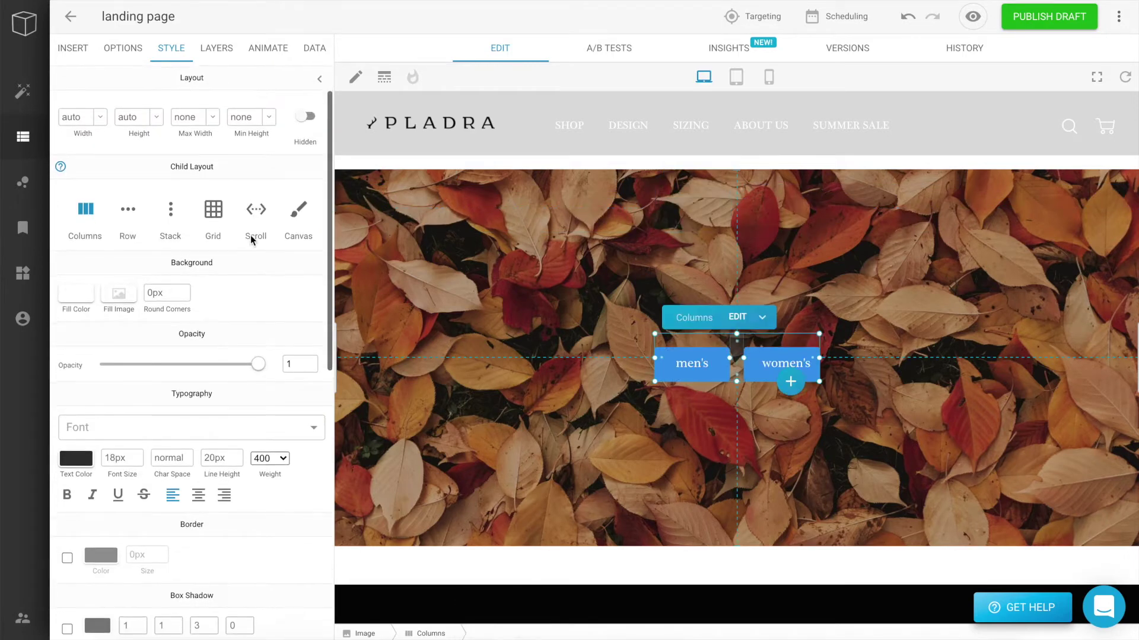
{"action": "scroll", "coordinate": [251, 241], "scroll_direction": "down", "scroll_amount": 3}
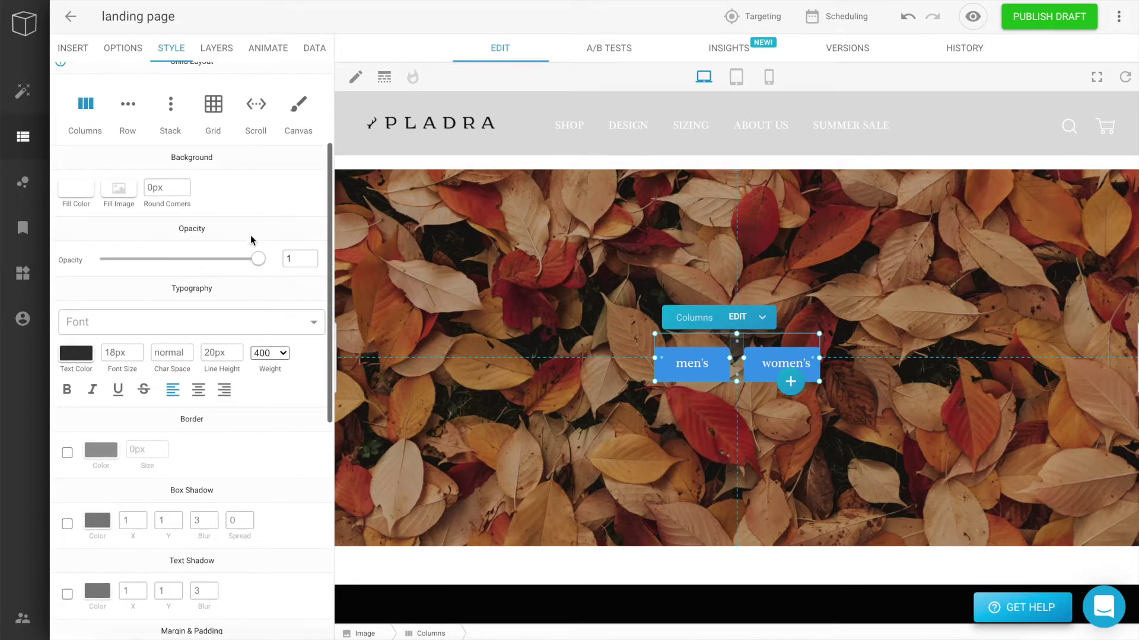
{"action": "scroll", "coordinate": [251, 240], "scroll_direction": "down", "scroll_amount": 6}
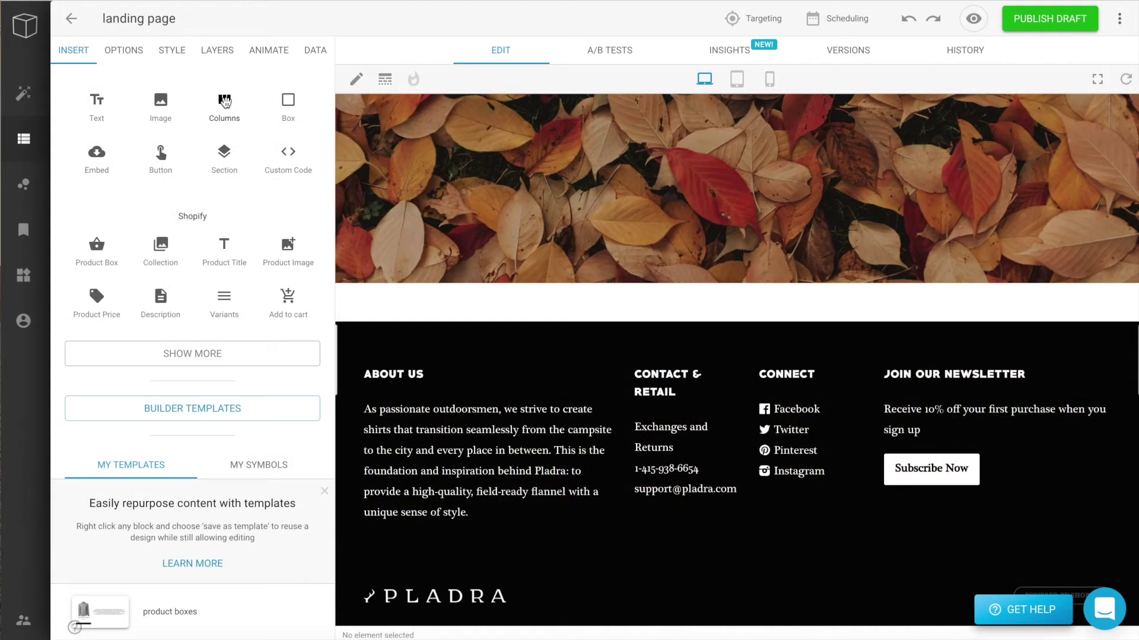
Step: Add a two-column block with a product box on the left, removing its placeholder text, and open the product chooser
{"action": "left_click_drag", "start_coordinate": [224, 100], "coordinate": [423, 280]}
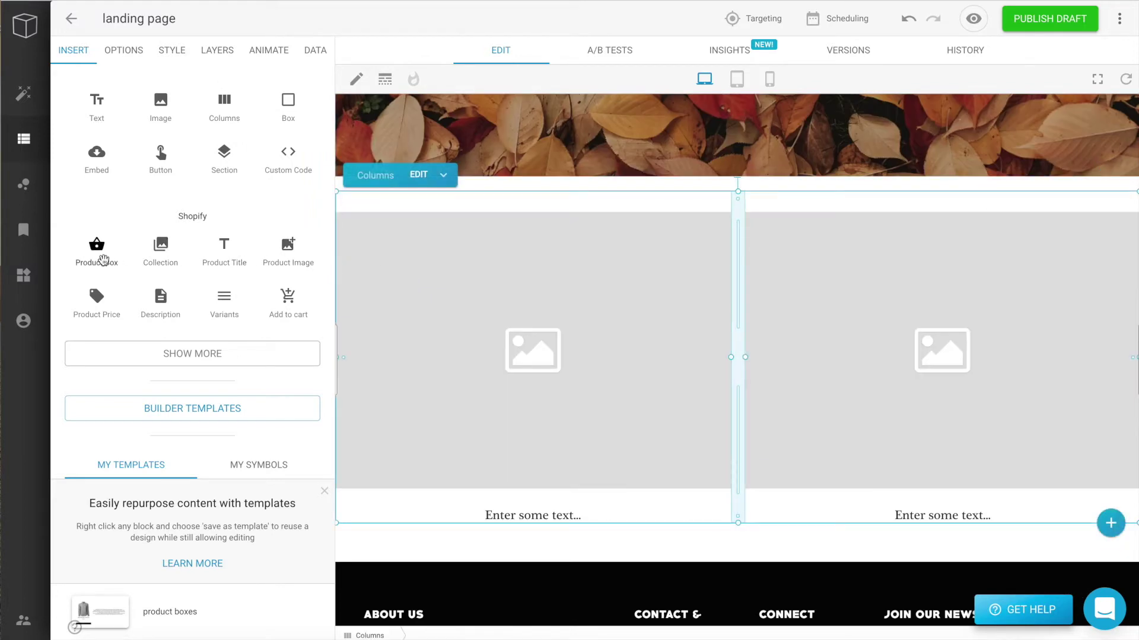
{"action": "left_click_drag", "start_coordinate": [95, 254], "coordinate": [389, 215]}
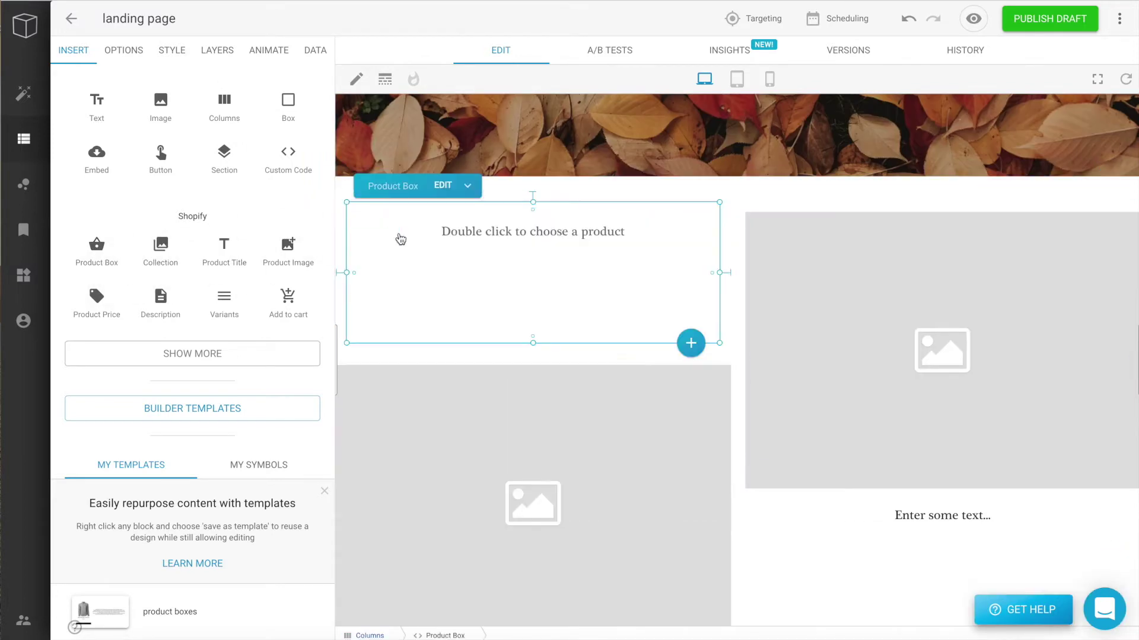
{"action": "left_click", "coordinate": [518, 370]}
{"action": "key", "text": "Delete"}
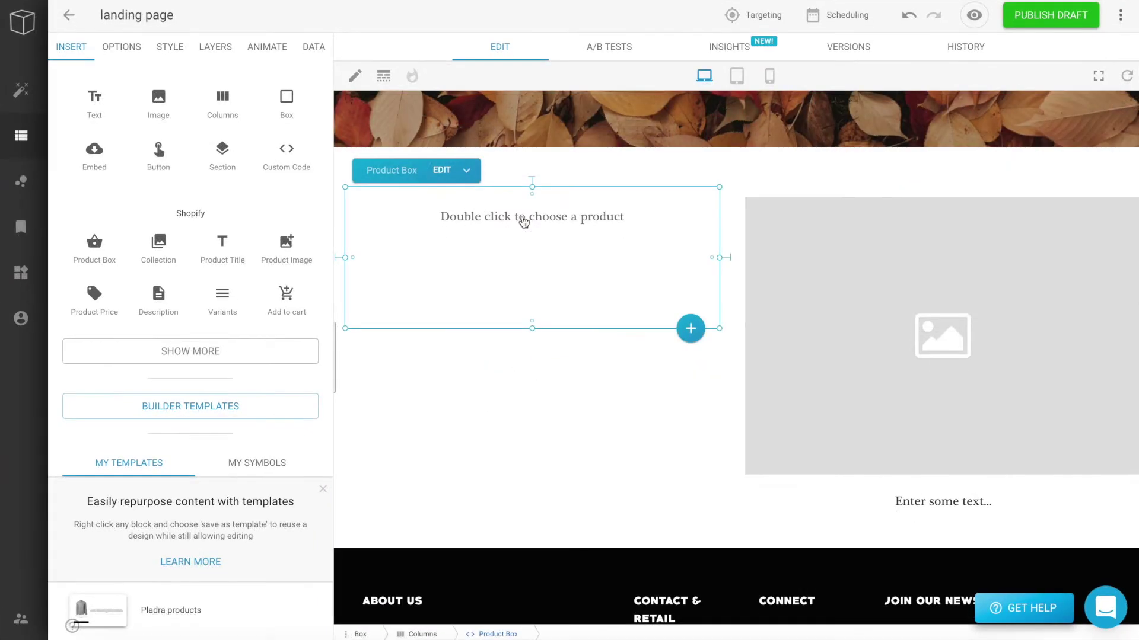
{"action": "double_click", "coordinate": [523, 222]}
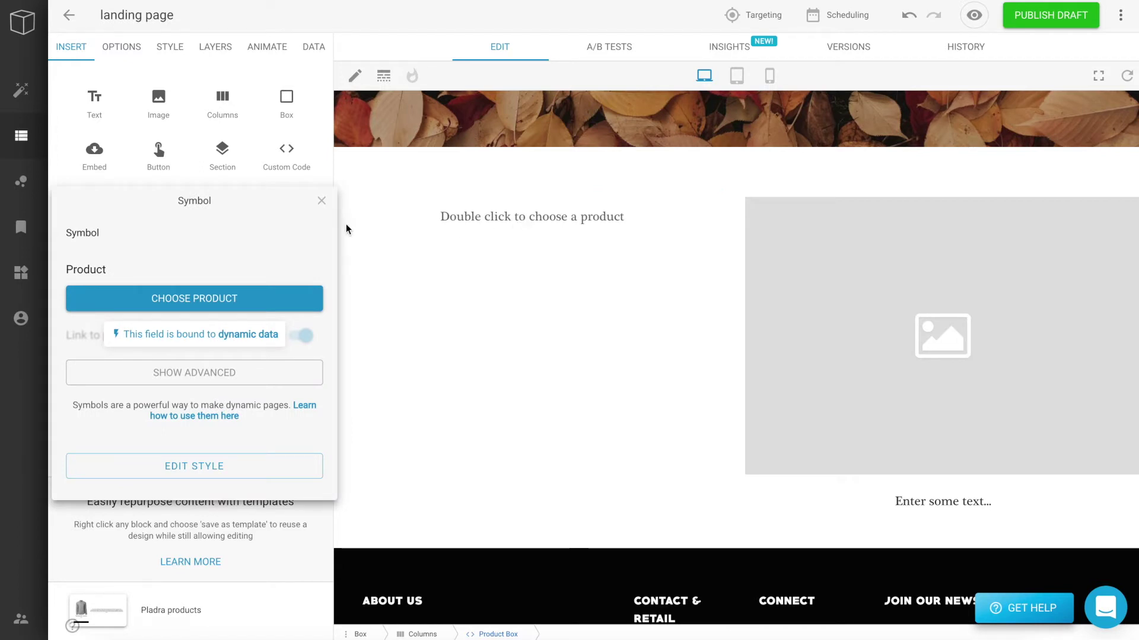
{"action": "left_click", "coordinate": [245, 292]}
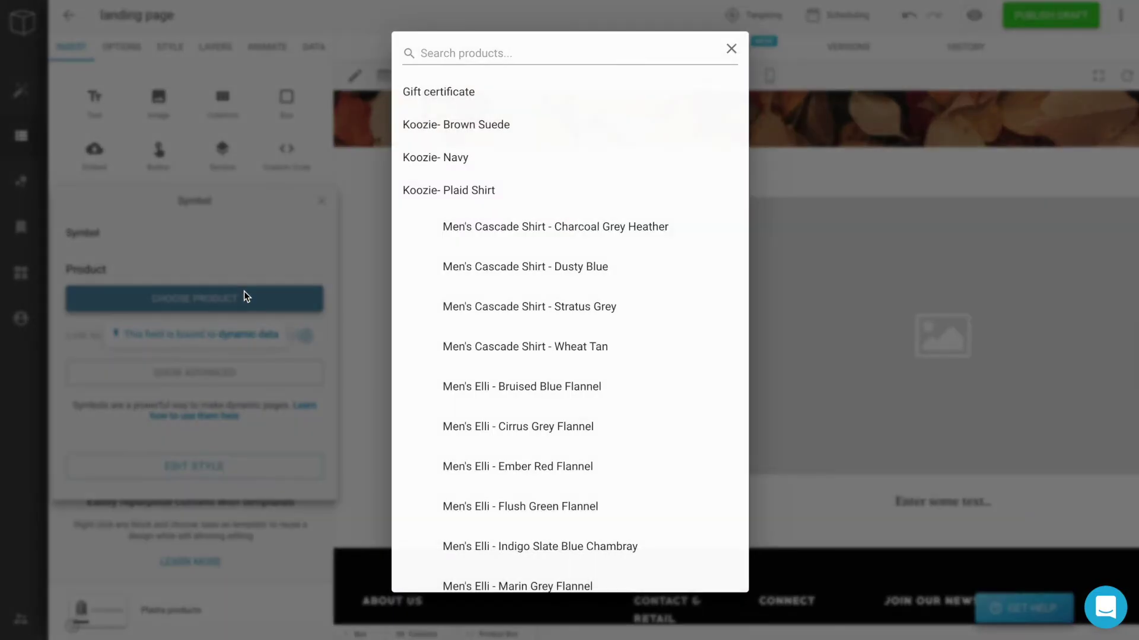
Step: Set the product box to Men's Cascade Shirt - Stratus Grey and delete the right column's image placeholder
{"action": "left_click", "coordinate": [550, 310]}
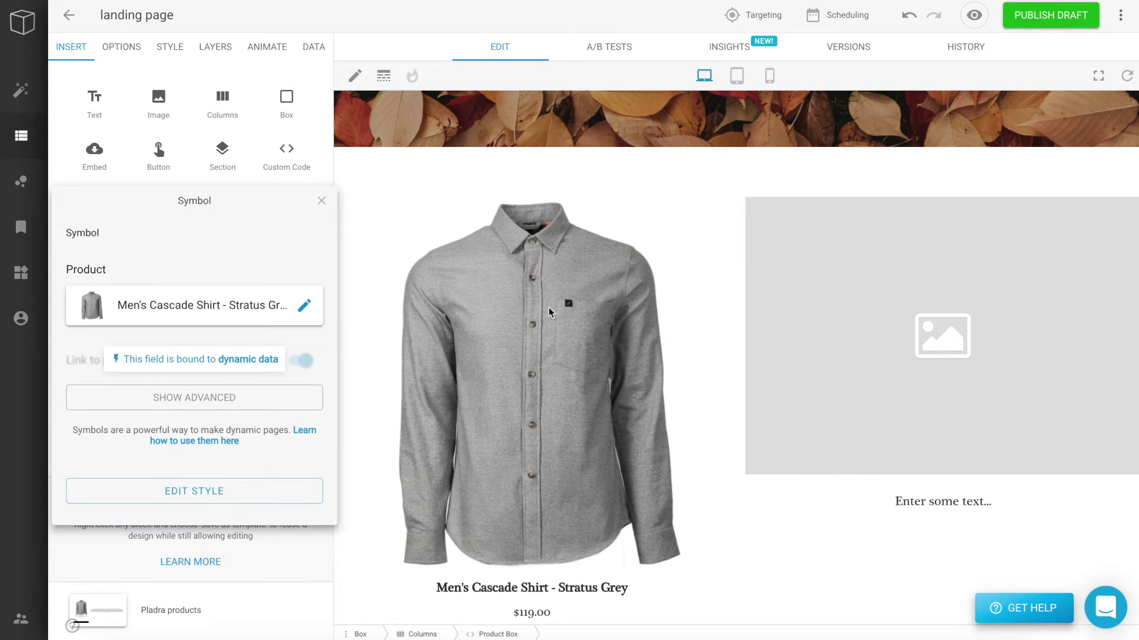
{"action": "left_click", "coordinate": [885, 302]}
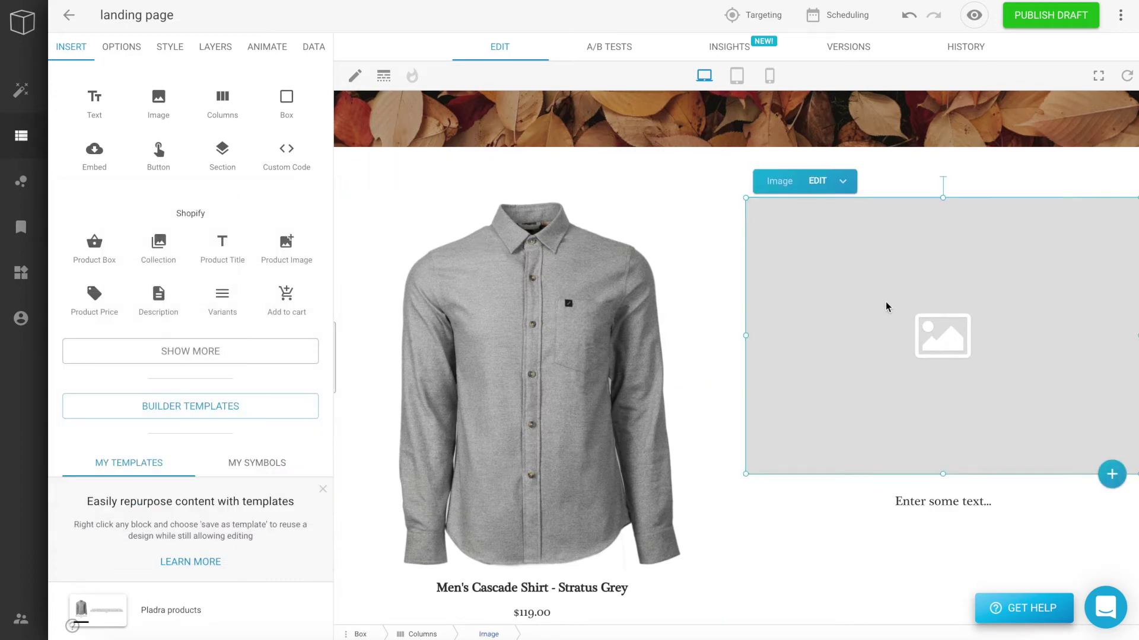
{"action": "key", "text": "Delete"}
{"action": "left_click", "coordinate": [920, 205]}
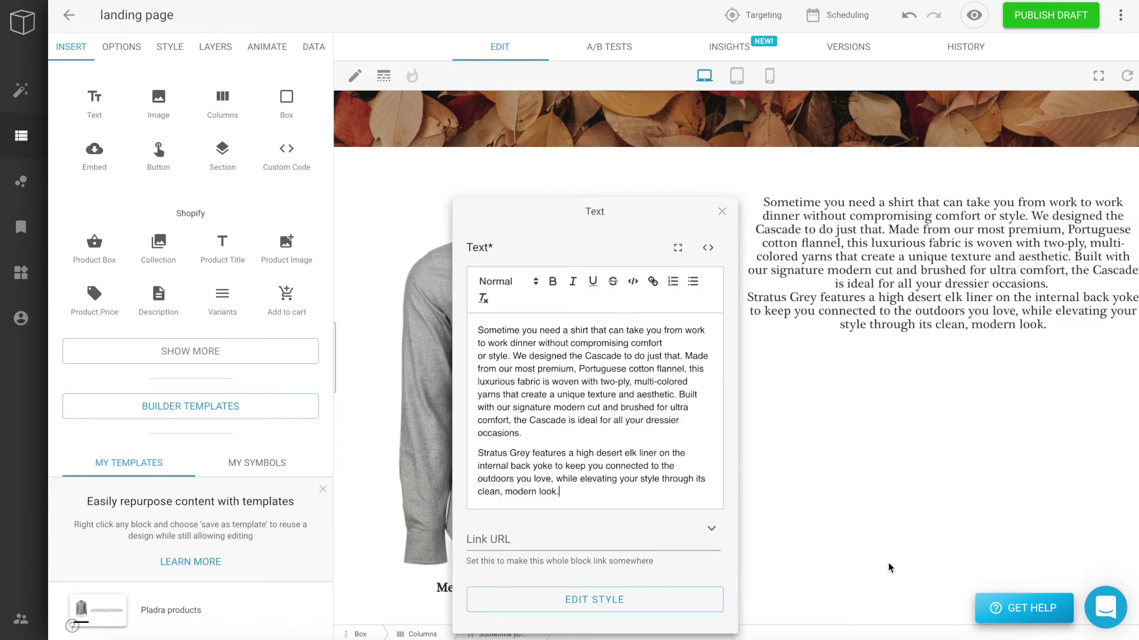
Step: Apply Center vertically from the Style tab's Align section to the shirt description
{"action": "left_click", "coordinate": [917, 621]}
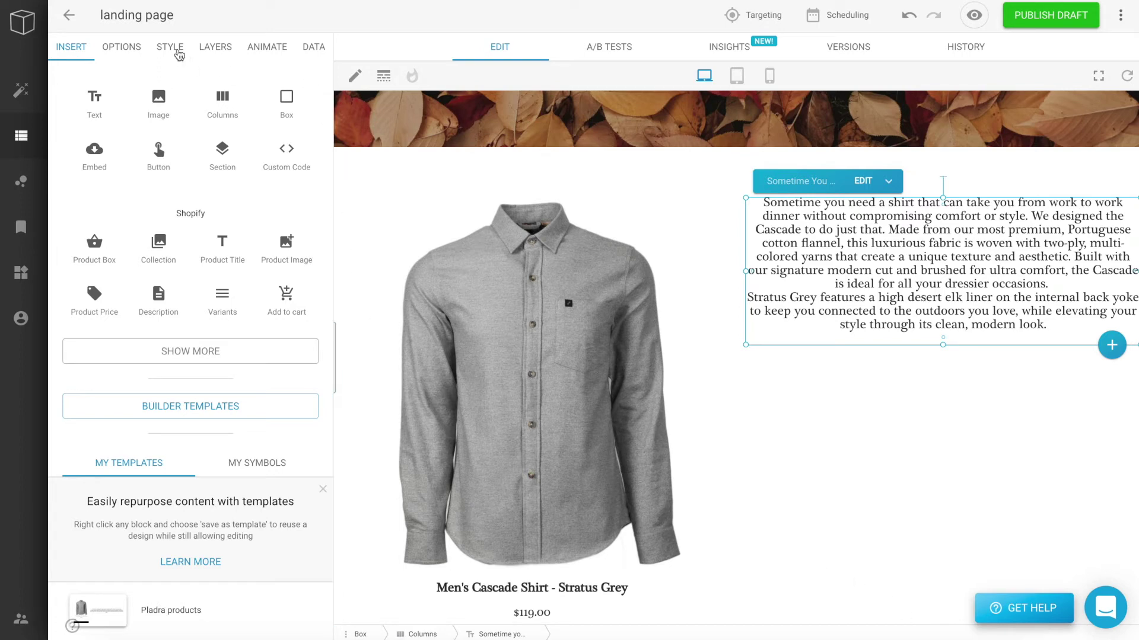
{"action": "left_click", "coordinate": [178, 55]}
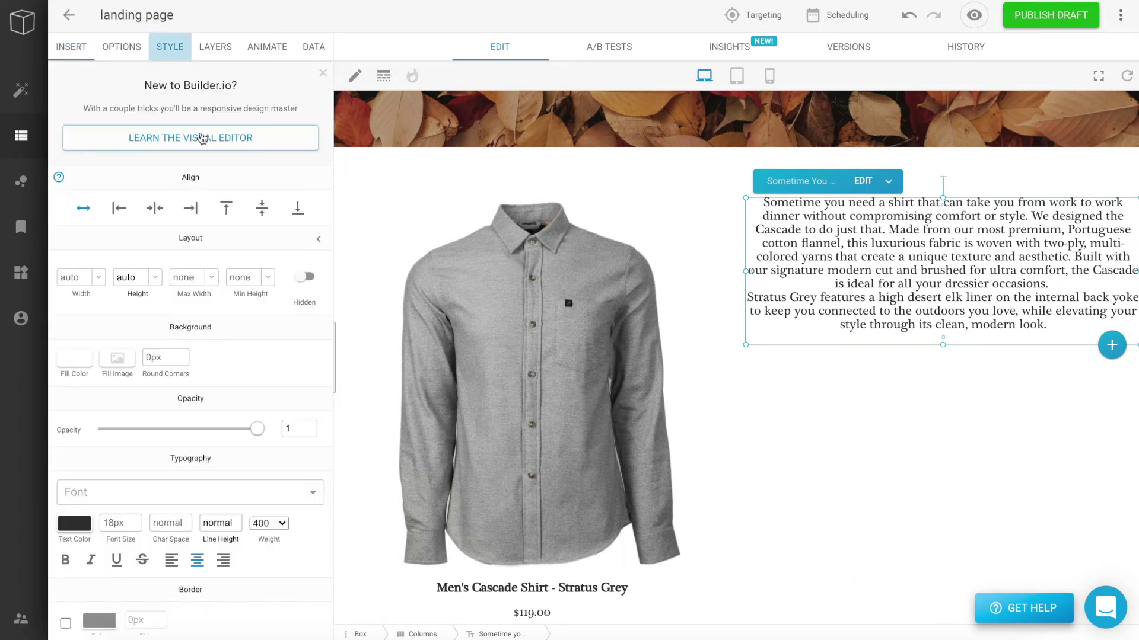
{"action": "left_click", "coordinate": [262, 212]}
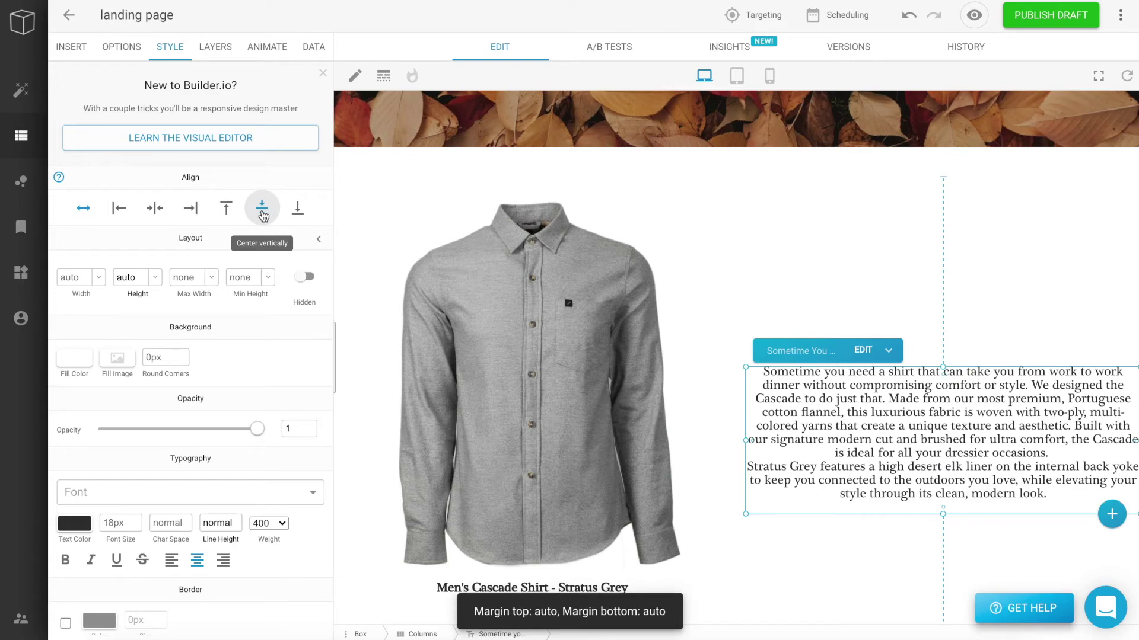
{"action": "left_click", "coordinate": [736, 254]}
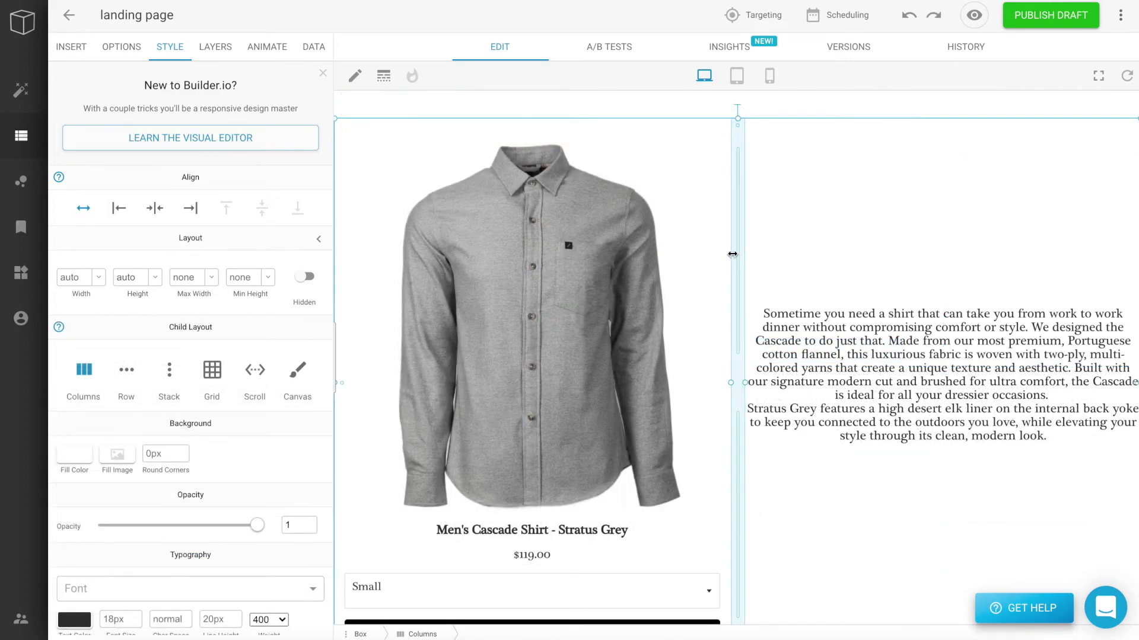
Step: Drag the column gutter left to widen the description column, then preview at tablet width
{"action": "left_click_drag", "start_coordinate": [729, 255], "coordinate": [548, 277]}
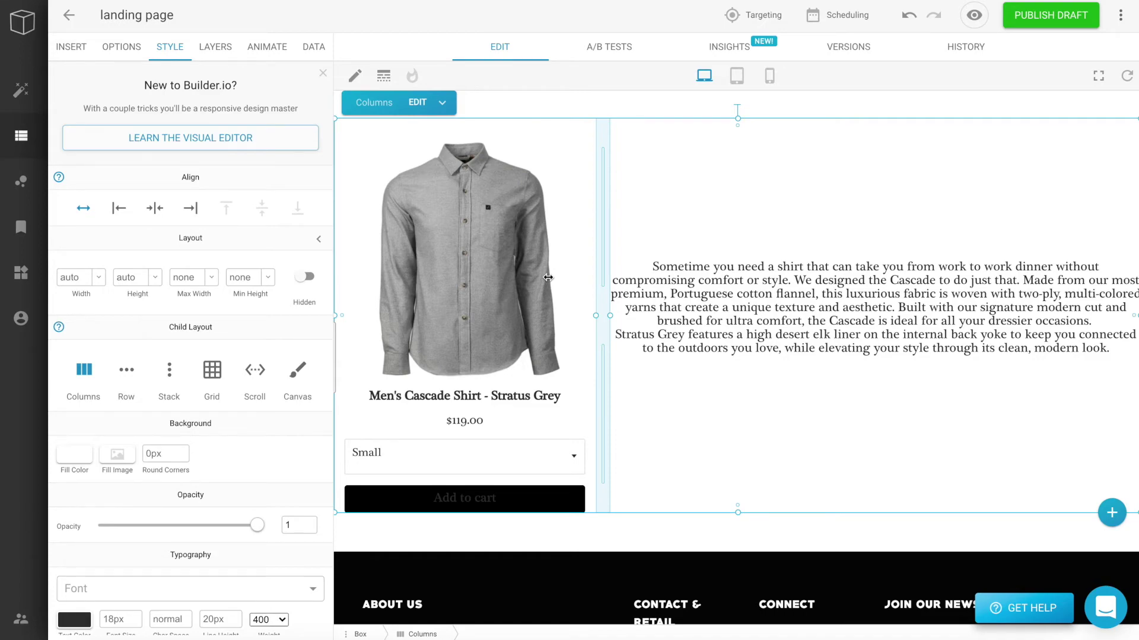
{"action": "left_click", "coordinate": [709, 81]}
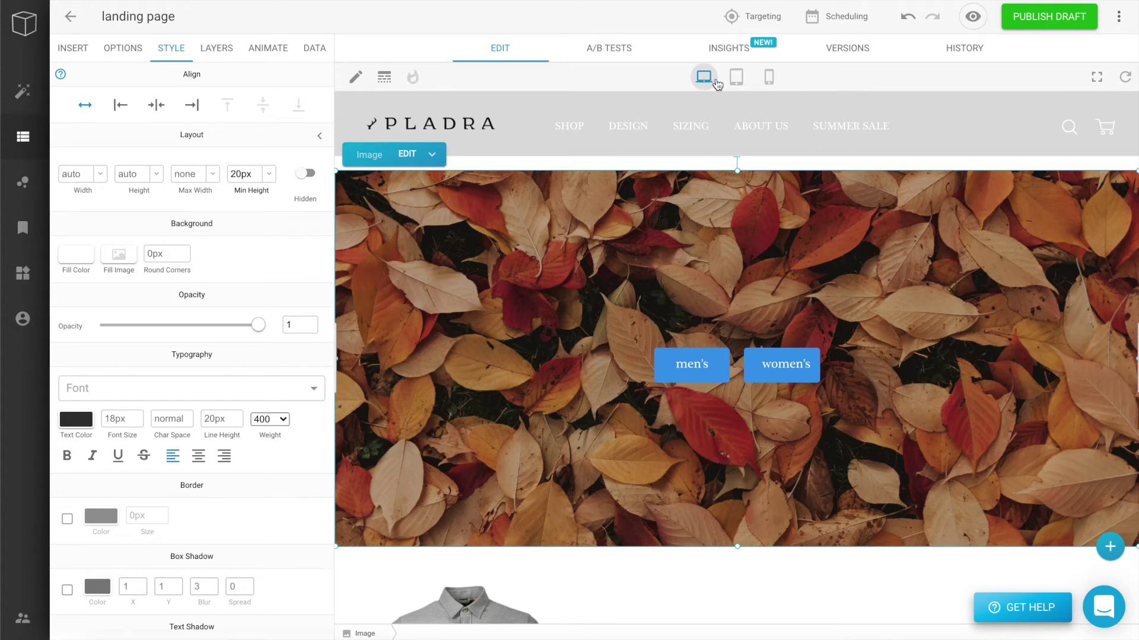
{"action": "left_click", "coordinate": [734, 80]}
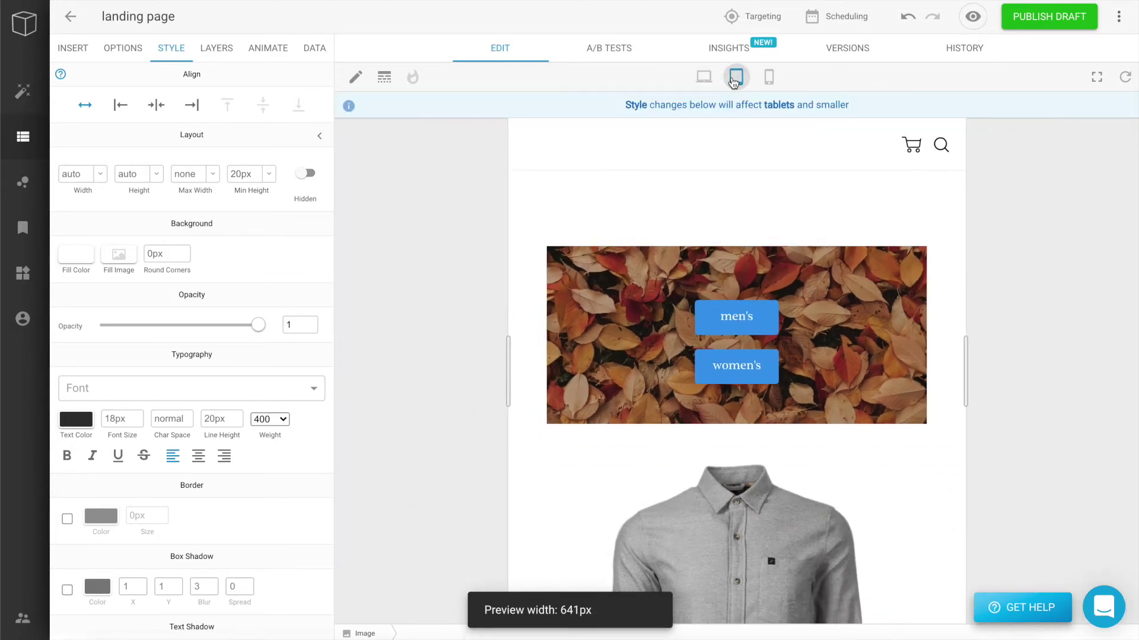
Step: In mobile view, change the hero's Min Height from 20px to 200px
{"action": "left_click", "coordinate": [769, 79]}
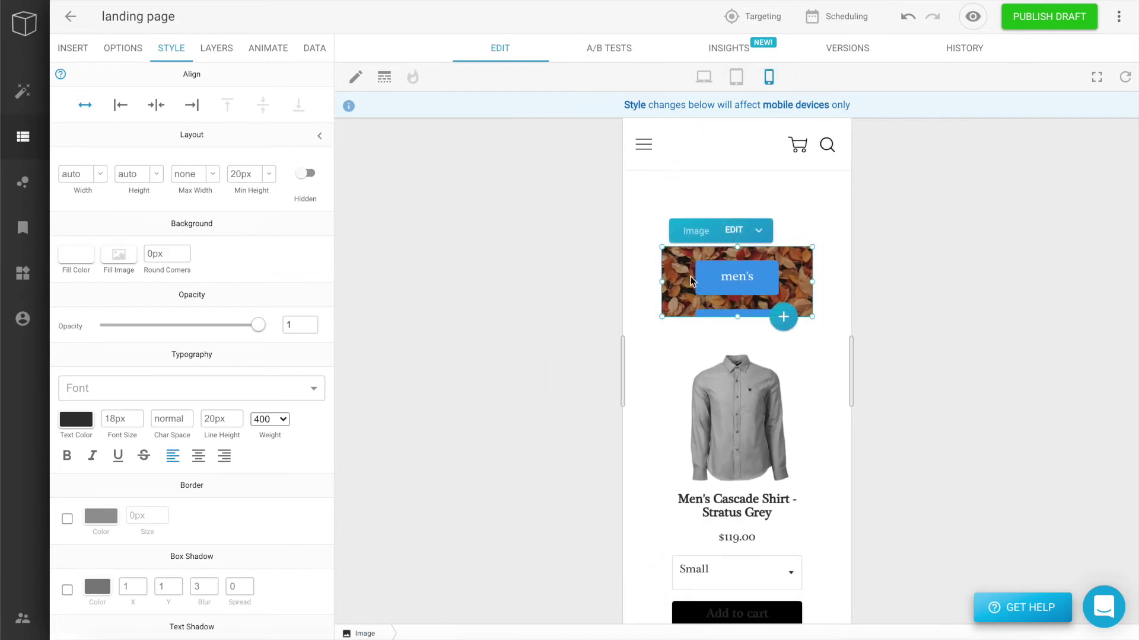
{"action": "left_click", "coordinate": [243, 168]}
{"action": "key", "text": "BackSpace"}
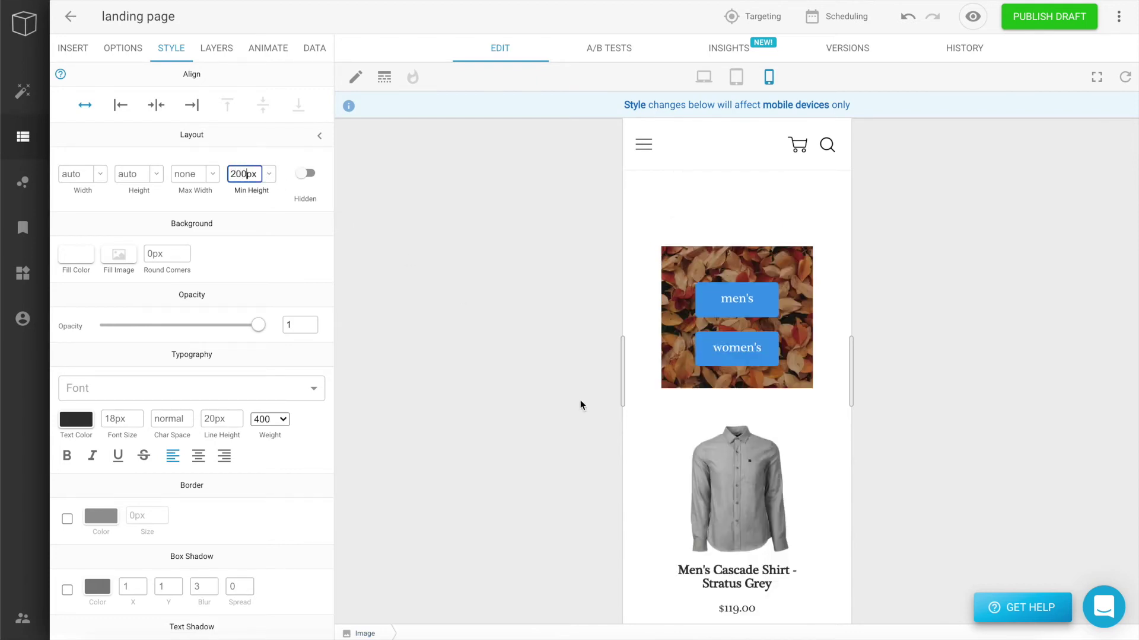
{"action": "scroll", "coordinate": [815, 436], "scroll_direction": "down", "scroll_amount": 4}
{"action": "scroll", "coordinate": [815, 436], "scroll_direction": "down", "scroll_amount": 4}
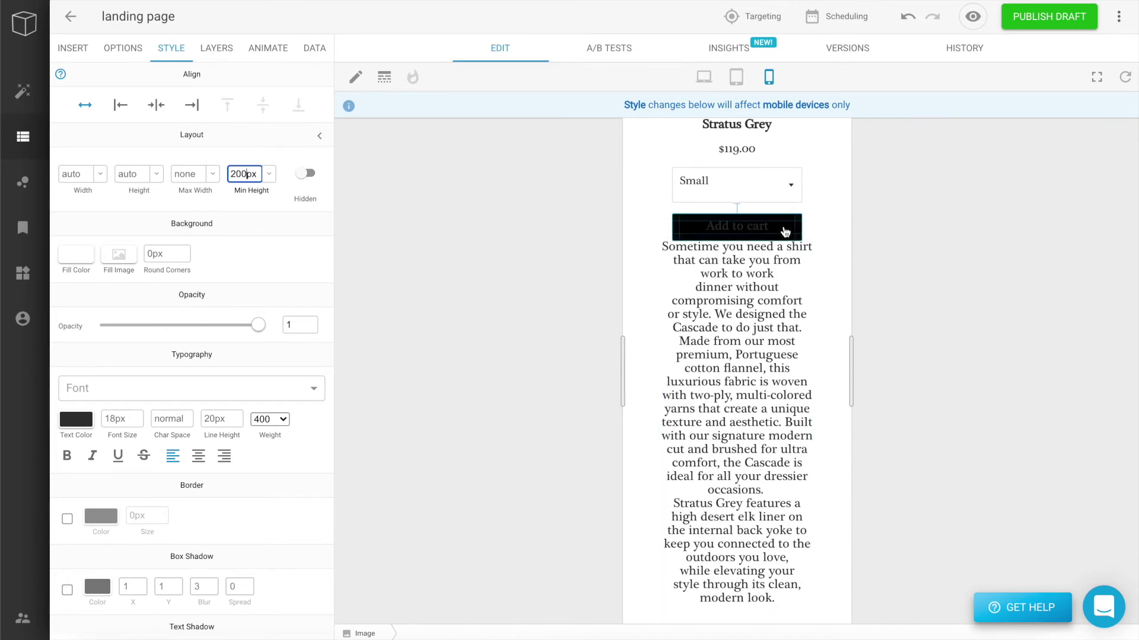
Step: Set the shirt description's Margin Top to 20px in mobile view
{"action": "left_click", "coordinate": [779, 259]}
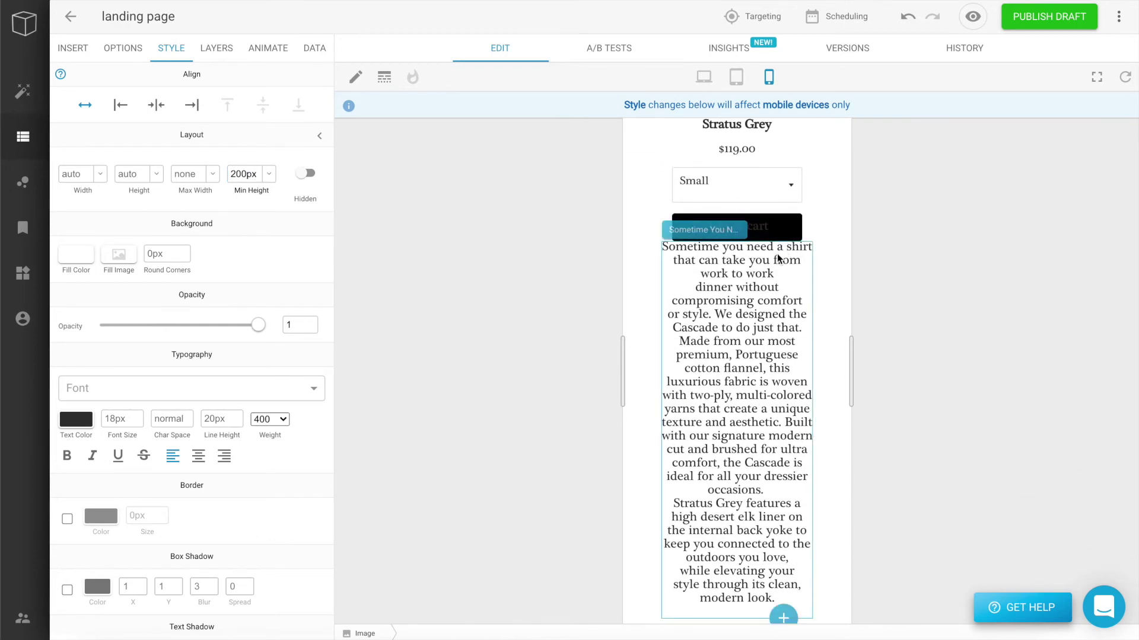
{"action": "left_click", "coordinate": [779, 259]}
{"action": "scroll", "coordinate": [208, 420], "scroll_direction": "down", "scroll_amount": 1}
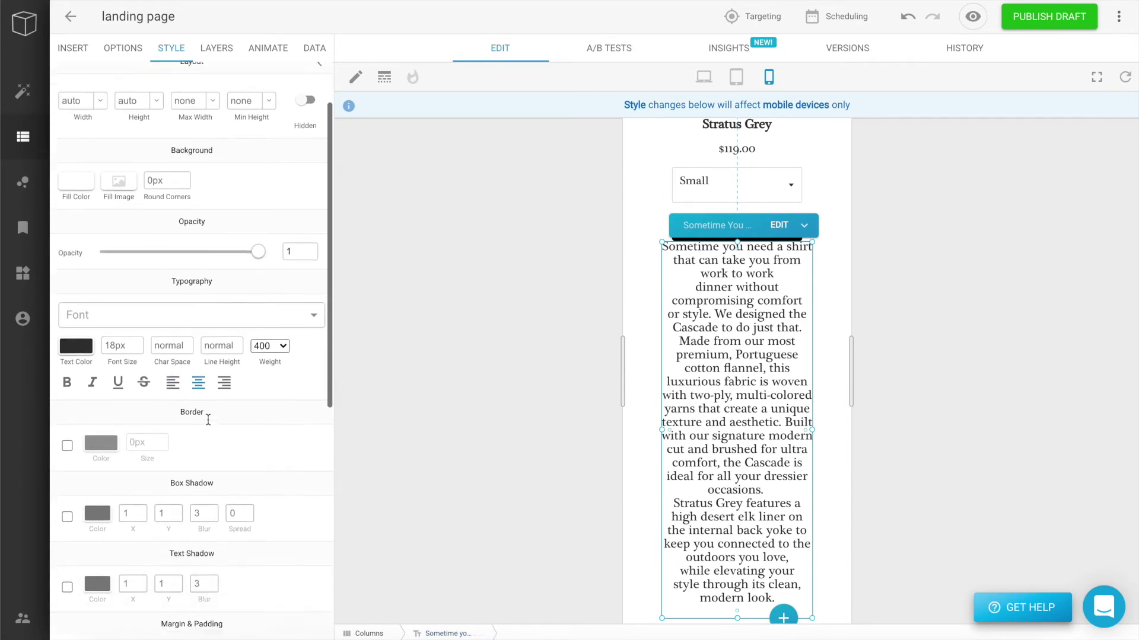
{"action": "scroll", "coordinate": [208, 420], "scroll_direction": "down", "scroll_amount": 7}
{"action": "left_click", "coordinate": [178, 300]}
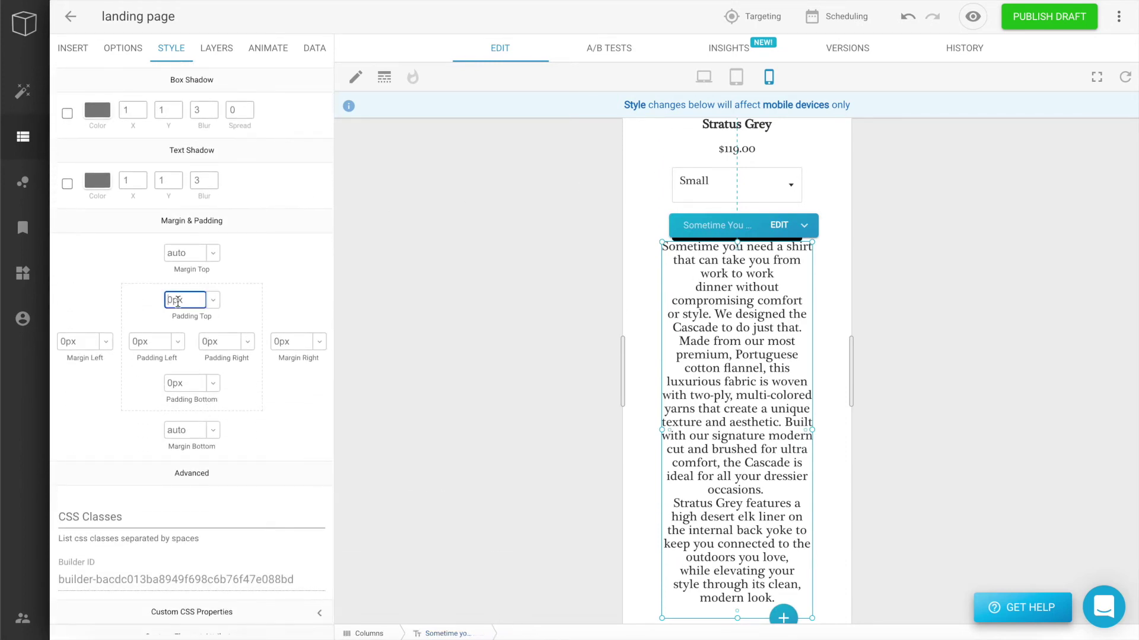
{"action": "left_click", "coordinate": [178, 253]}
{"action": "type", "text": "20"}
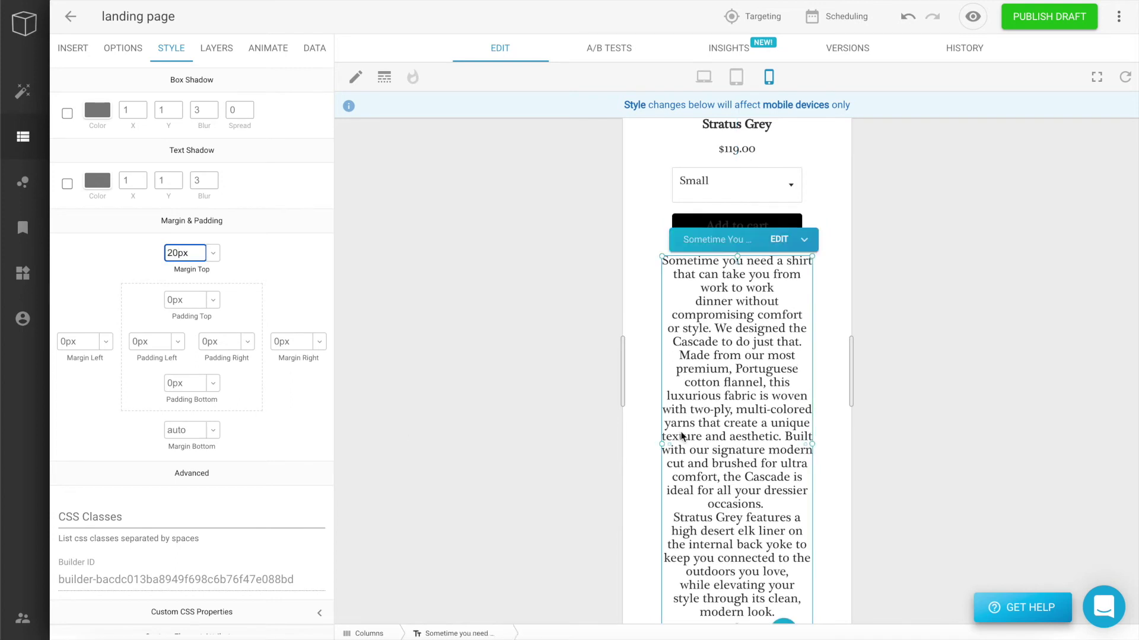
{"action": "scroll", "coordinate": [680, 431], "scroll_direction": "down", "scroll_amount": 3}
{"action": "scroll", "coordinate": [681, 431], "scroll_direction": "up", "scroll_amount": 1}
{"action": "scroll", "coordinate": [681, 432], "scroll_direction": "up", "scroll_amount": 10}
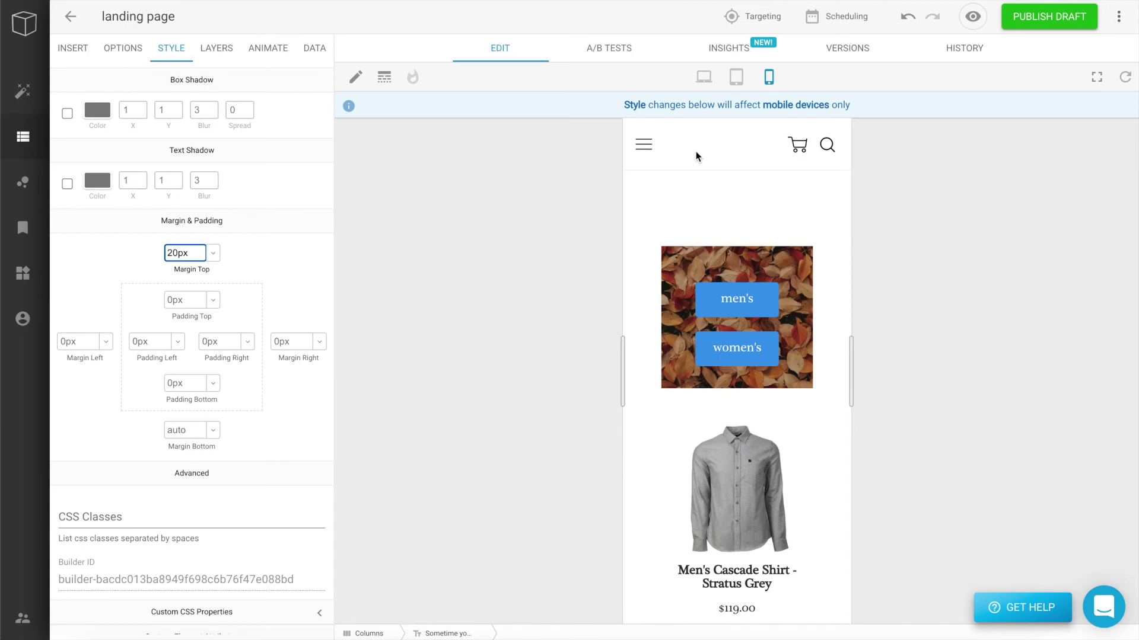
{"action": "left_click", "coordinate": [703, 78]}
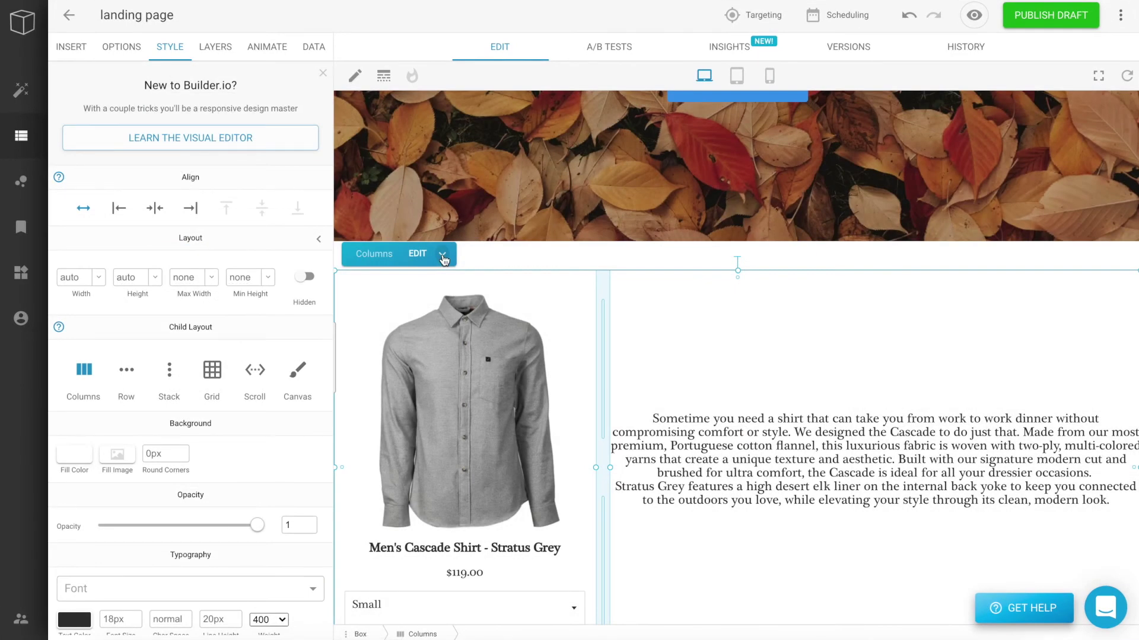
Step: Save the Columns block holding the two shirt products as a template called 'product boxes'
{"action": "left_click", "coordinate": [442, 255]}
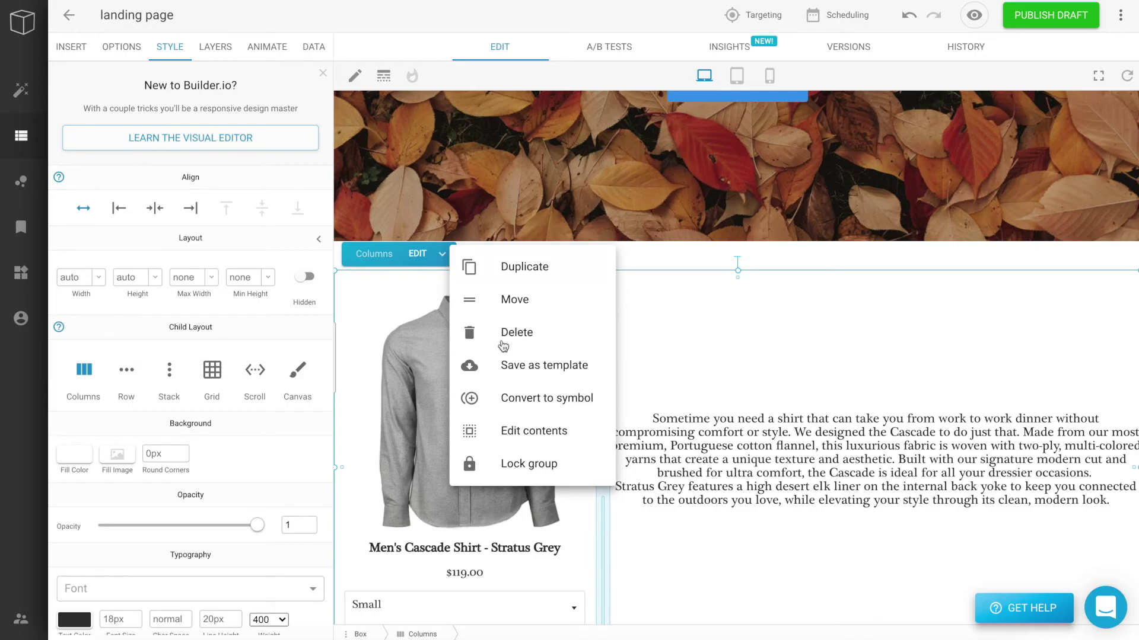
{"action": "left_click", "coordinate": [511, 366]}
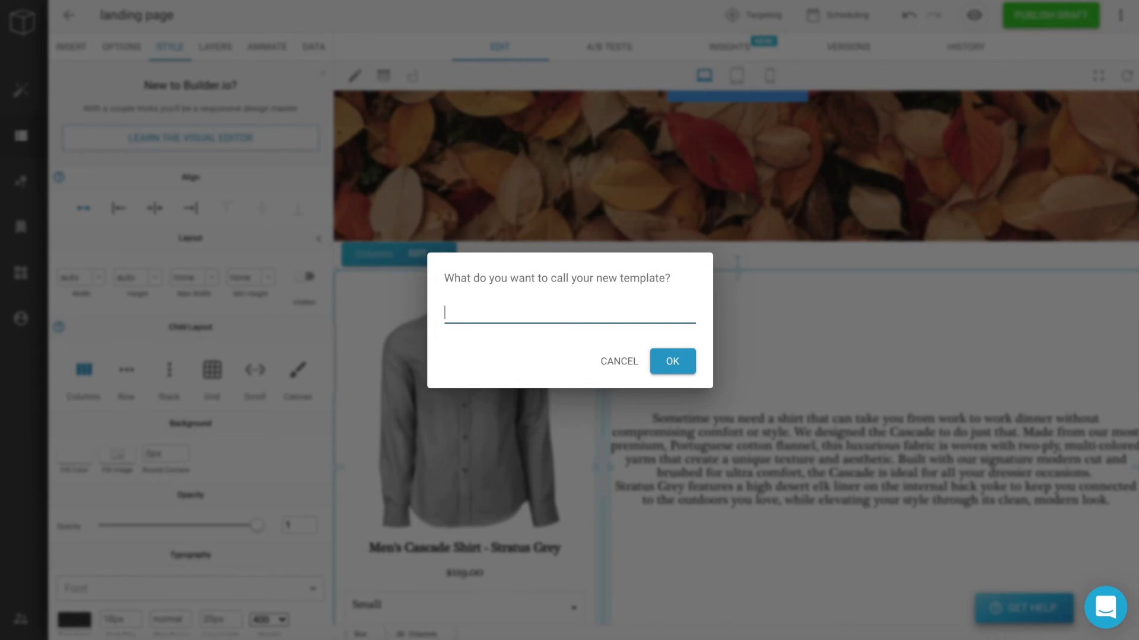
{"action": "type", "text": "product boxes"}
{"action": "left_click", "coordinate": [663, 361]}
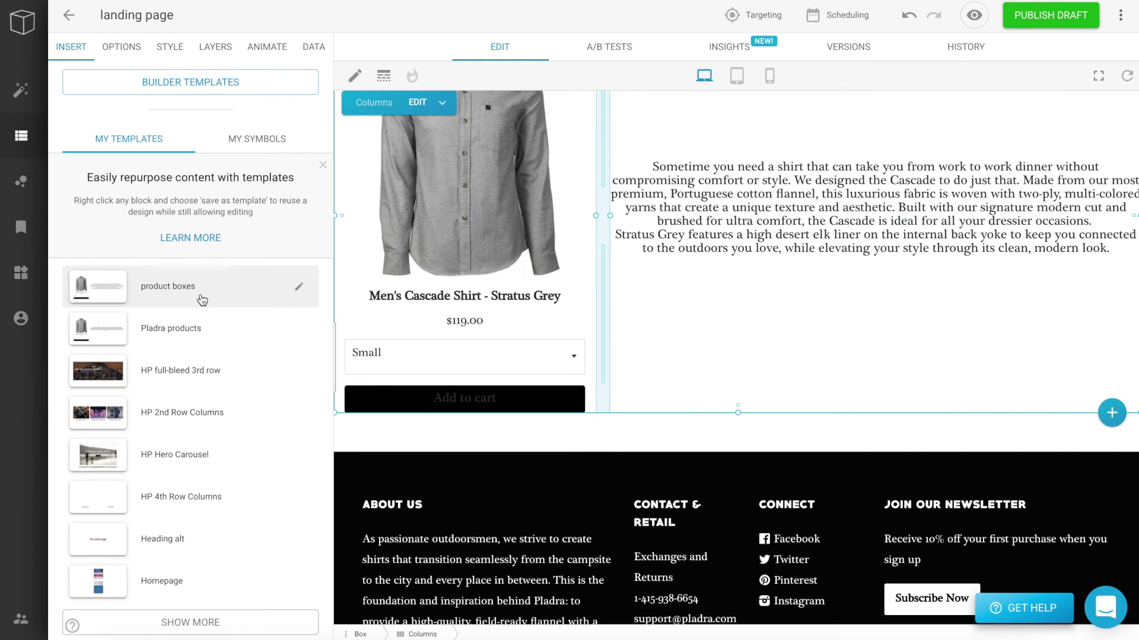
Step: Drop a 'product boxes' template copy below the columns and set its product to Men's Cascade Shirt - Charcoal Grey Heather
{"action": "left_click_drag", "start_coordinate": [202, 301], "coordinate": [463, 440]}
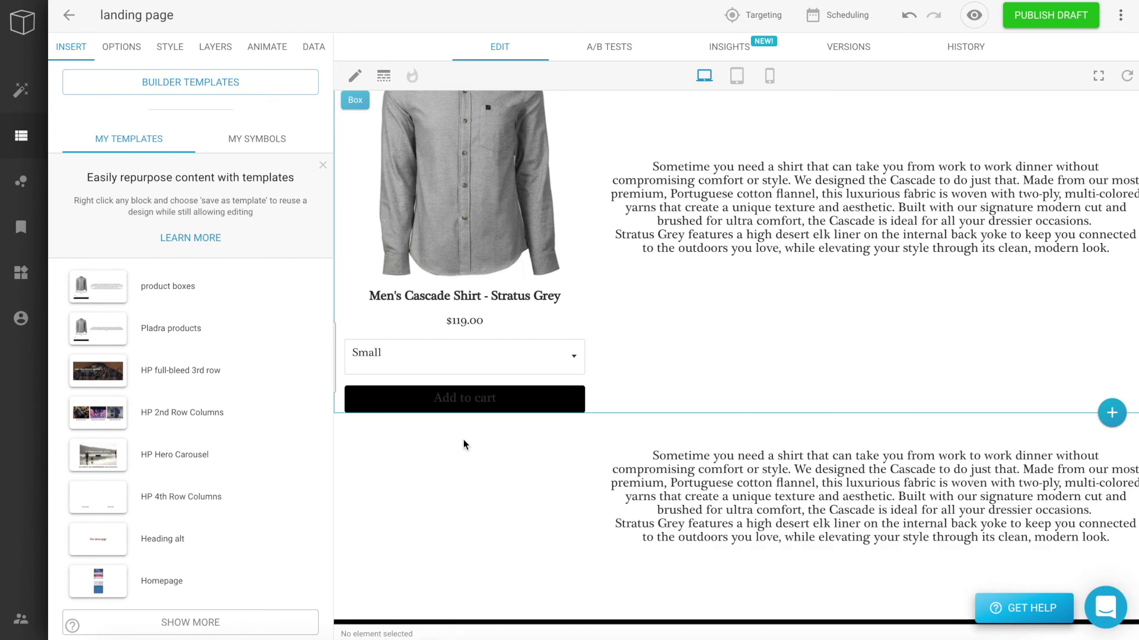
{"action": "left_click", "coordinate": [464, 444]}
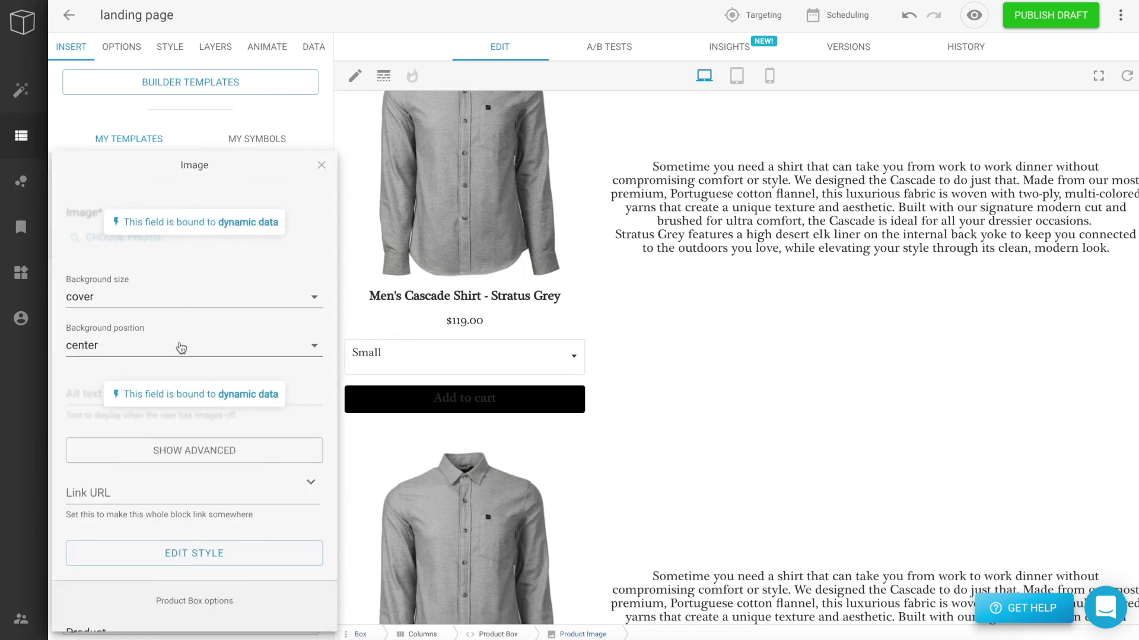
{"action": "scroll", "coordinate": [196, 422], "scroll_direction": "down", "scroll_amount": 3}
{"action": "left_click", "coordinate": [206, 520]}
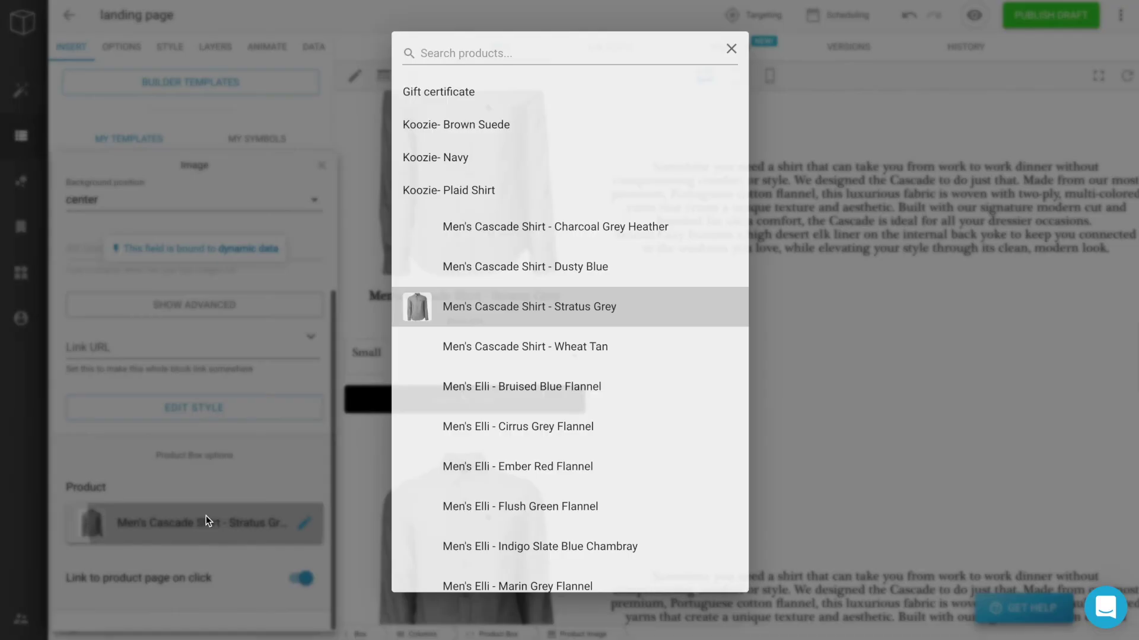
{"action": "left_click", "coordinate": [493, 236]}
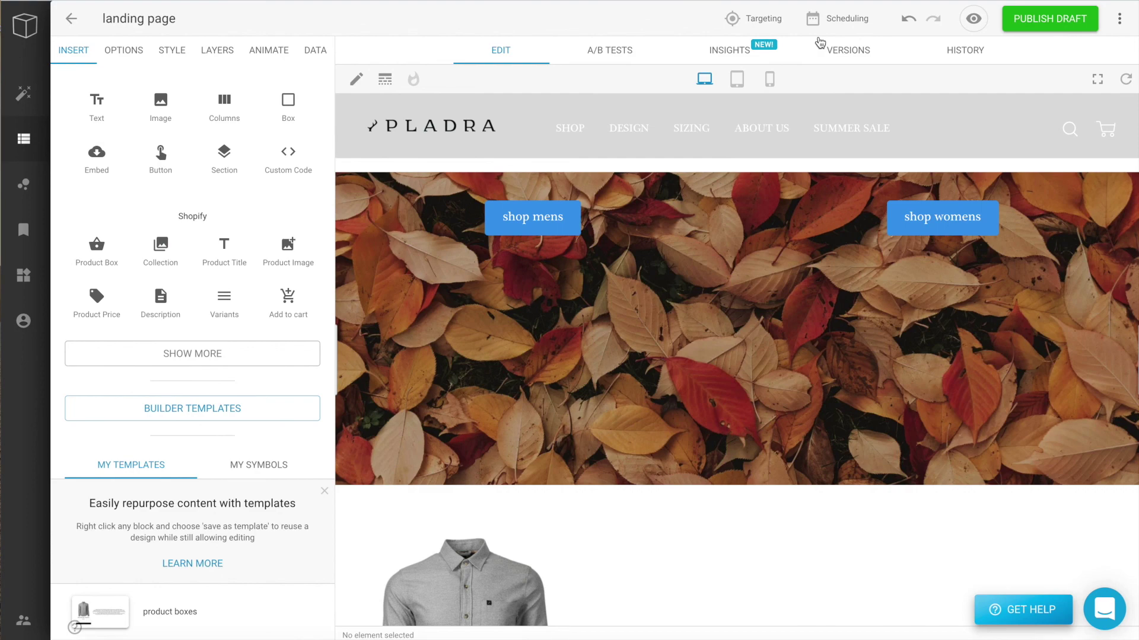
Step: Schedule the page to start 9/03/20 3:29PM, then browse Customer properties targeting without adding any filter
{"action": "left_click", "coordinate": [813, 20]}
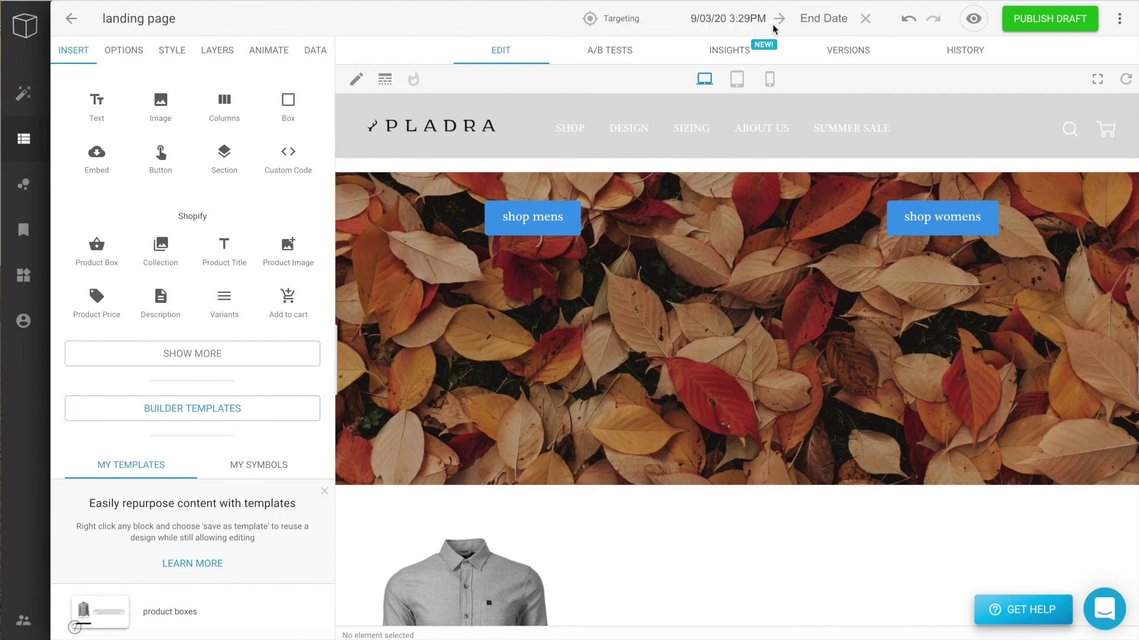
{"action": "left_click", "coordinate": [616, 23]}
{"action": "left_click", "coordinate": [469, 345]}
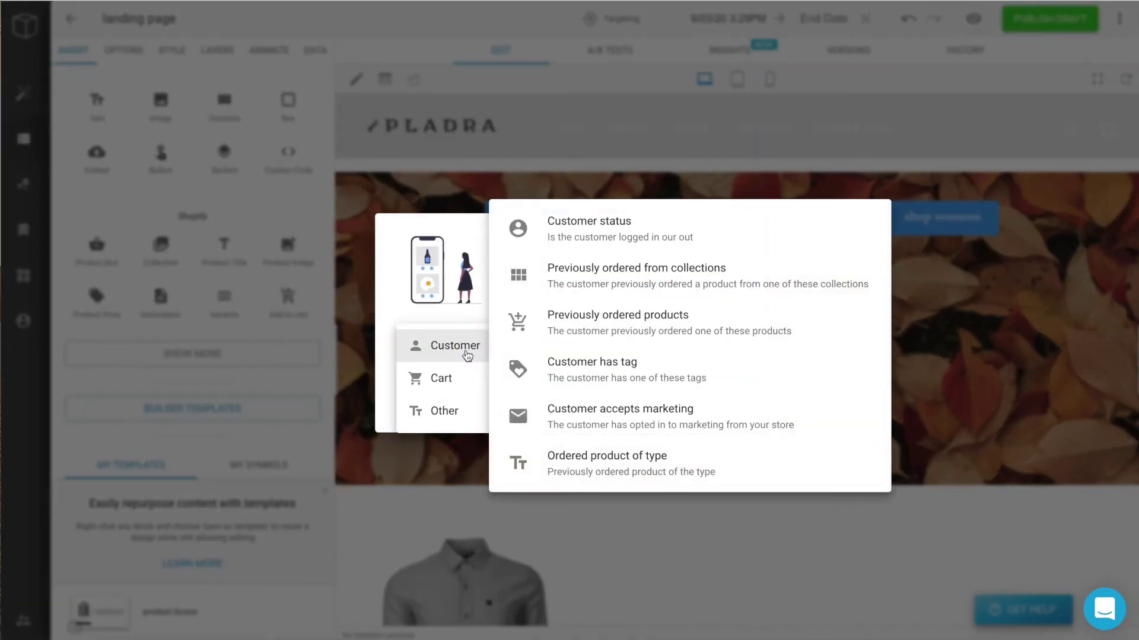
{"action": "left_click", "coordinate": [1017, 338]}
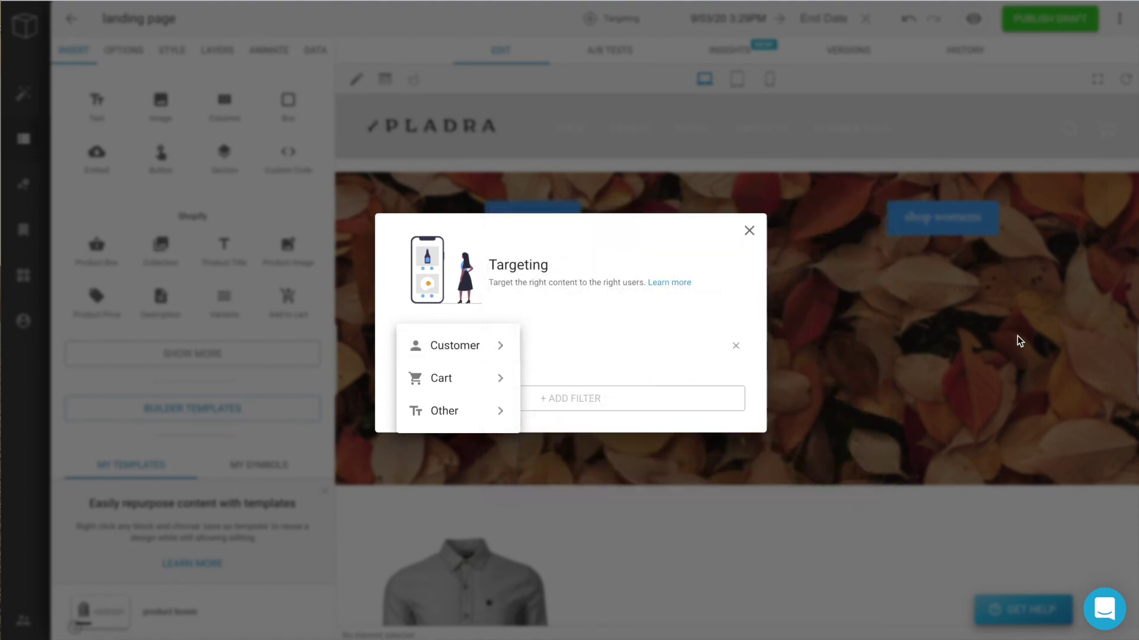
{"action": "left_click", "coordinate": [1016, 342]}
{"action": "scroll", "coordinate": [919, 415], "scroll_direction": "down", "scroll_amount": 3}
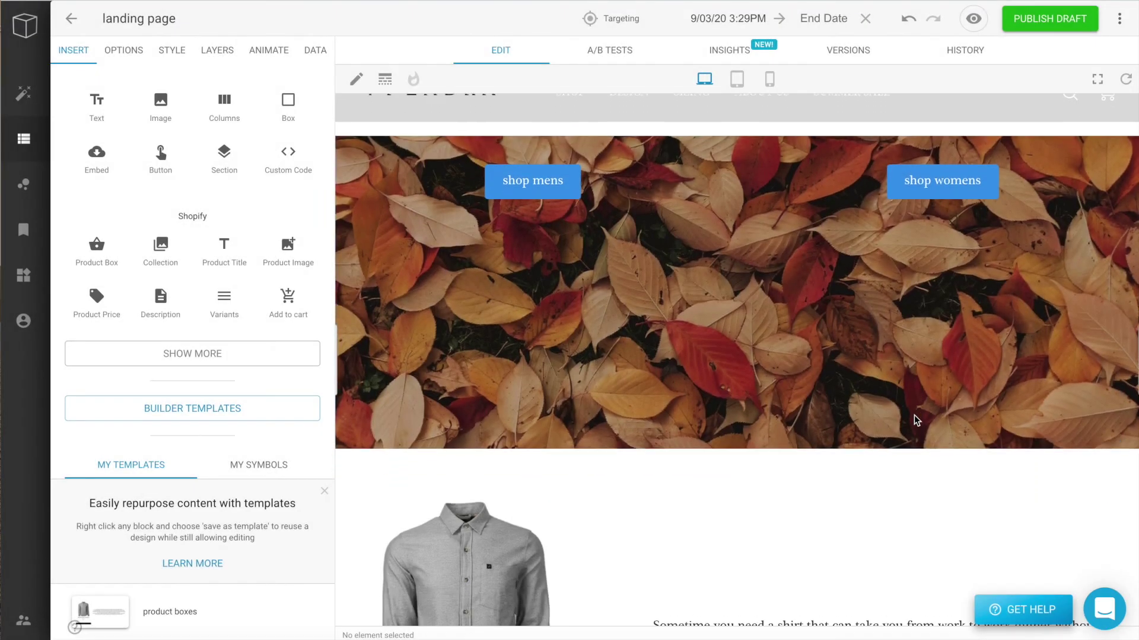
{"action": "scroll", "coordinate": [915, 420], "scroll_direction": "down", "scroll_amount": 8}
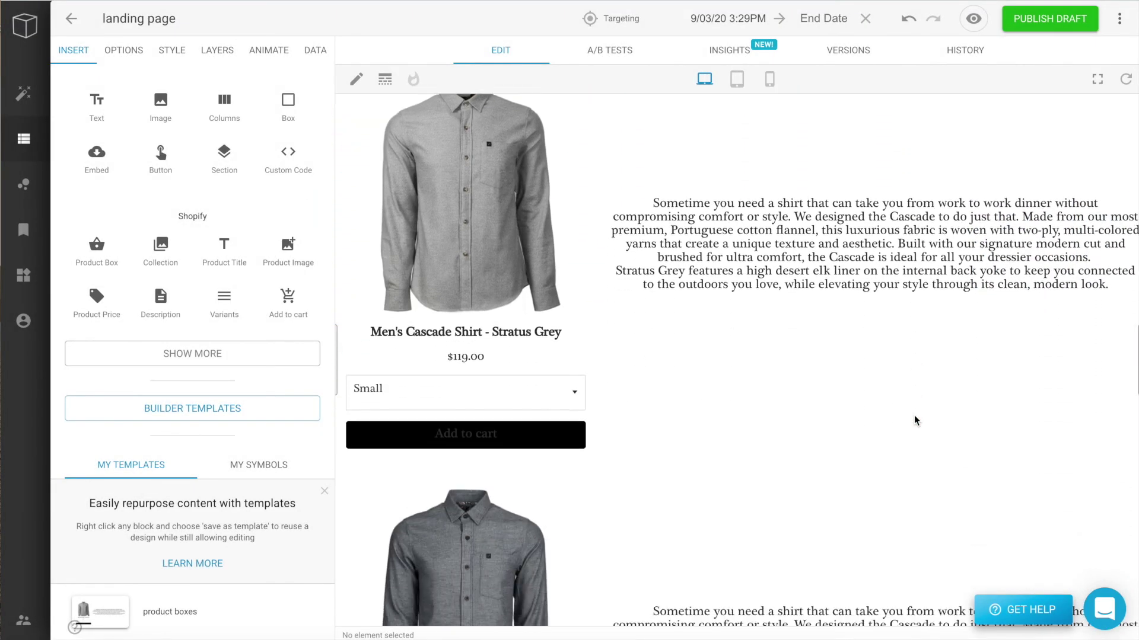